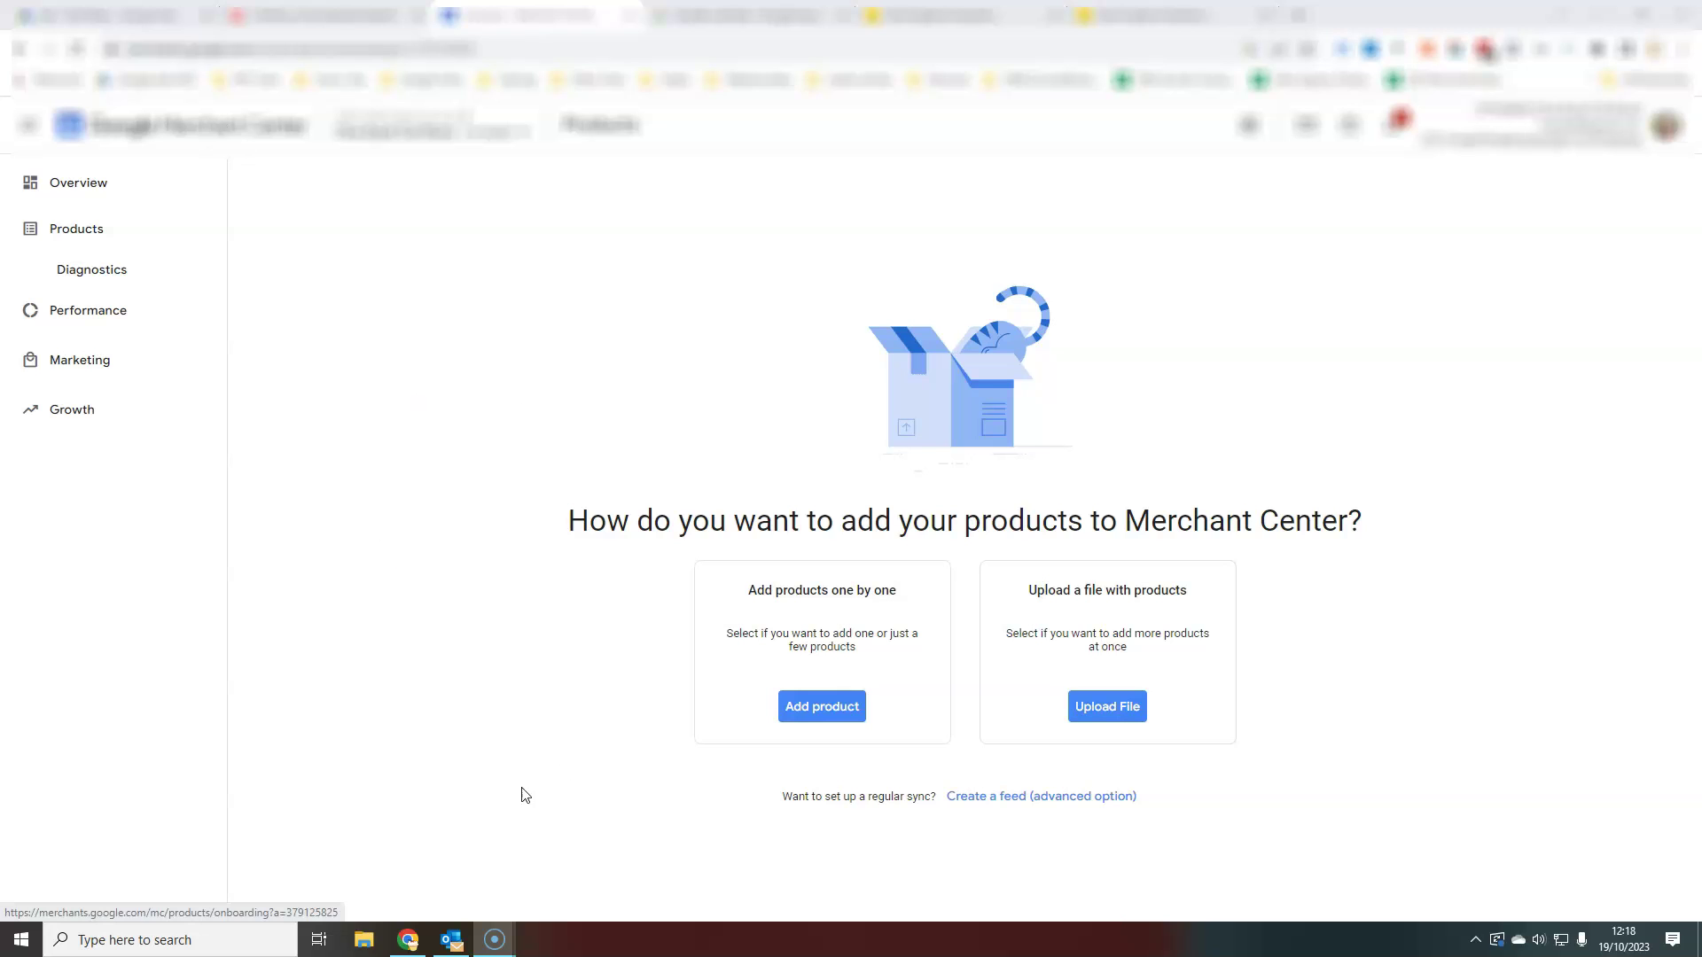
- Go from the account overview to the Products page
click(98, 184)
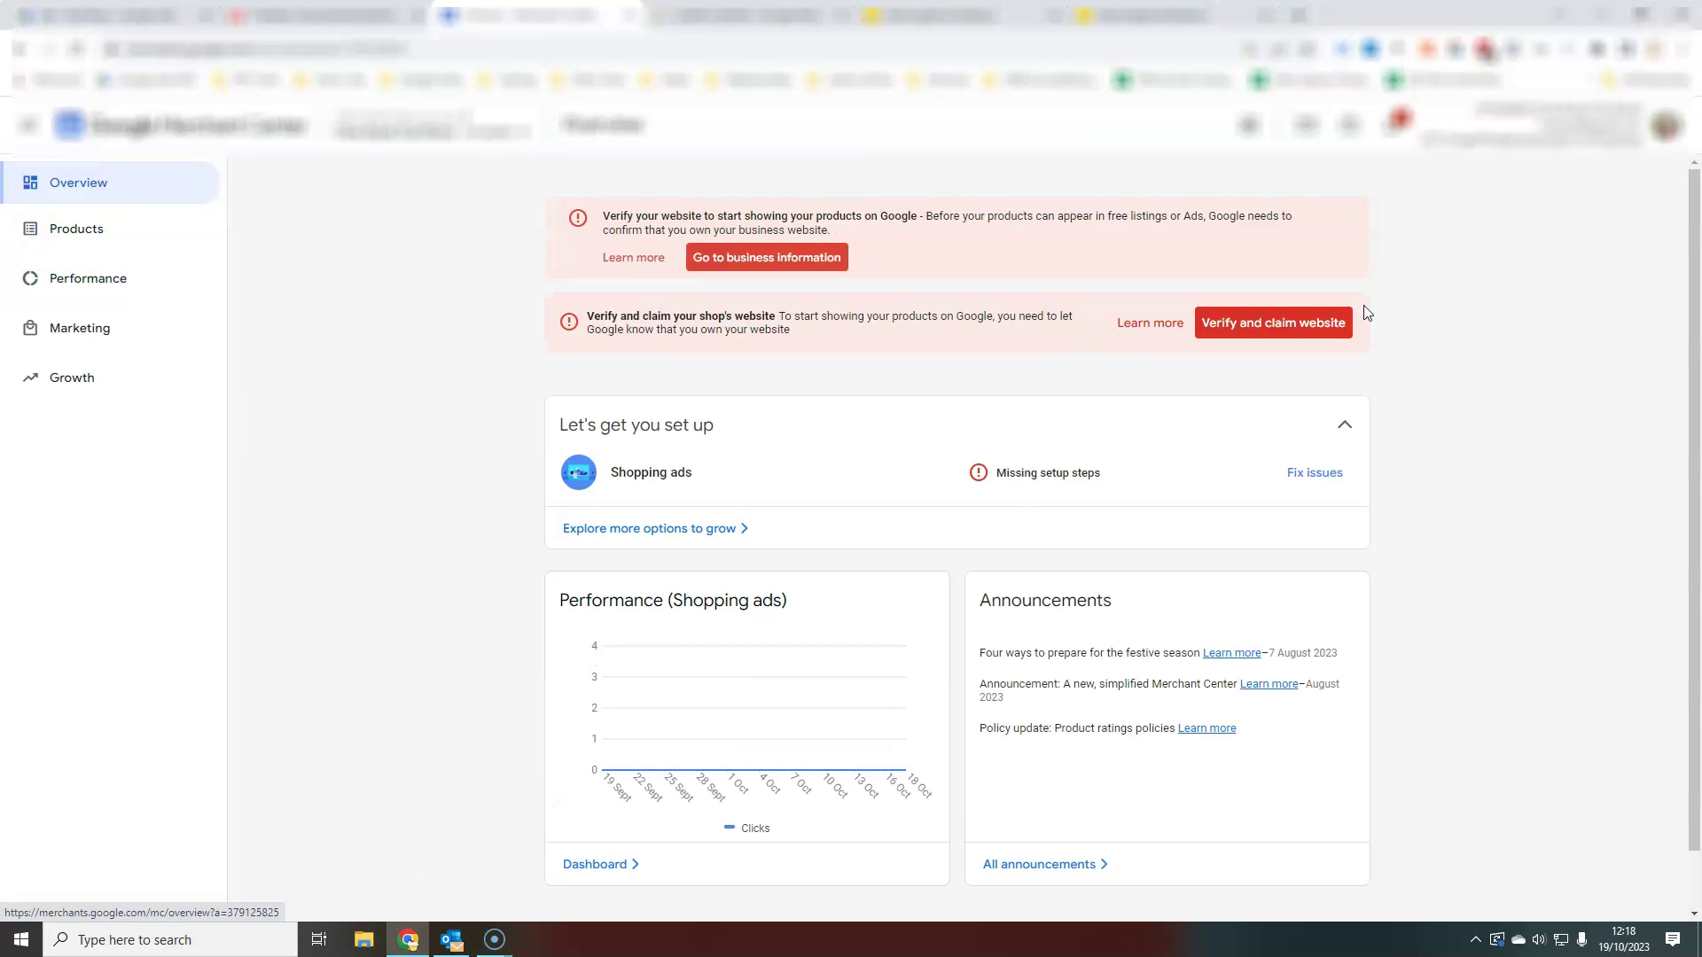
scroll(1295, 824, down, 1)
scroll(1435, 722, up, 1)
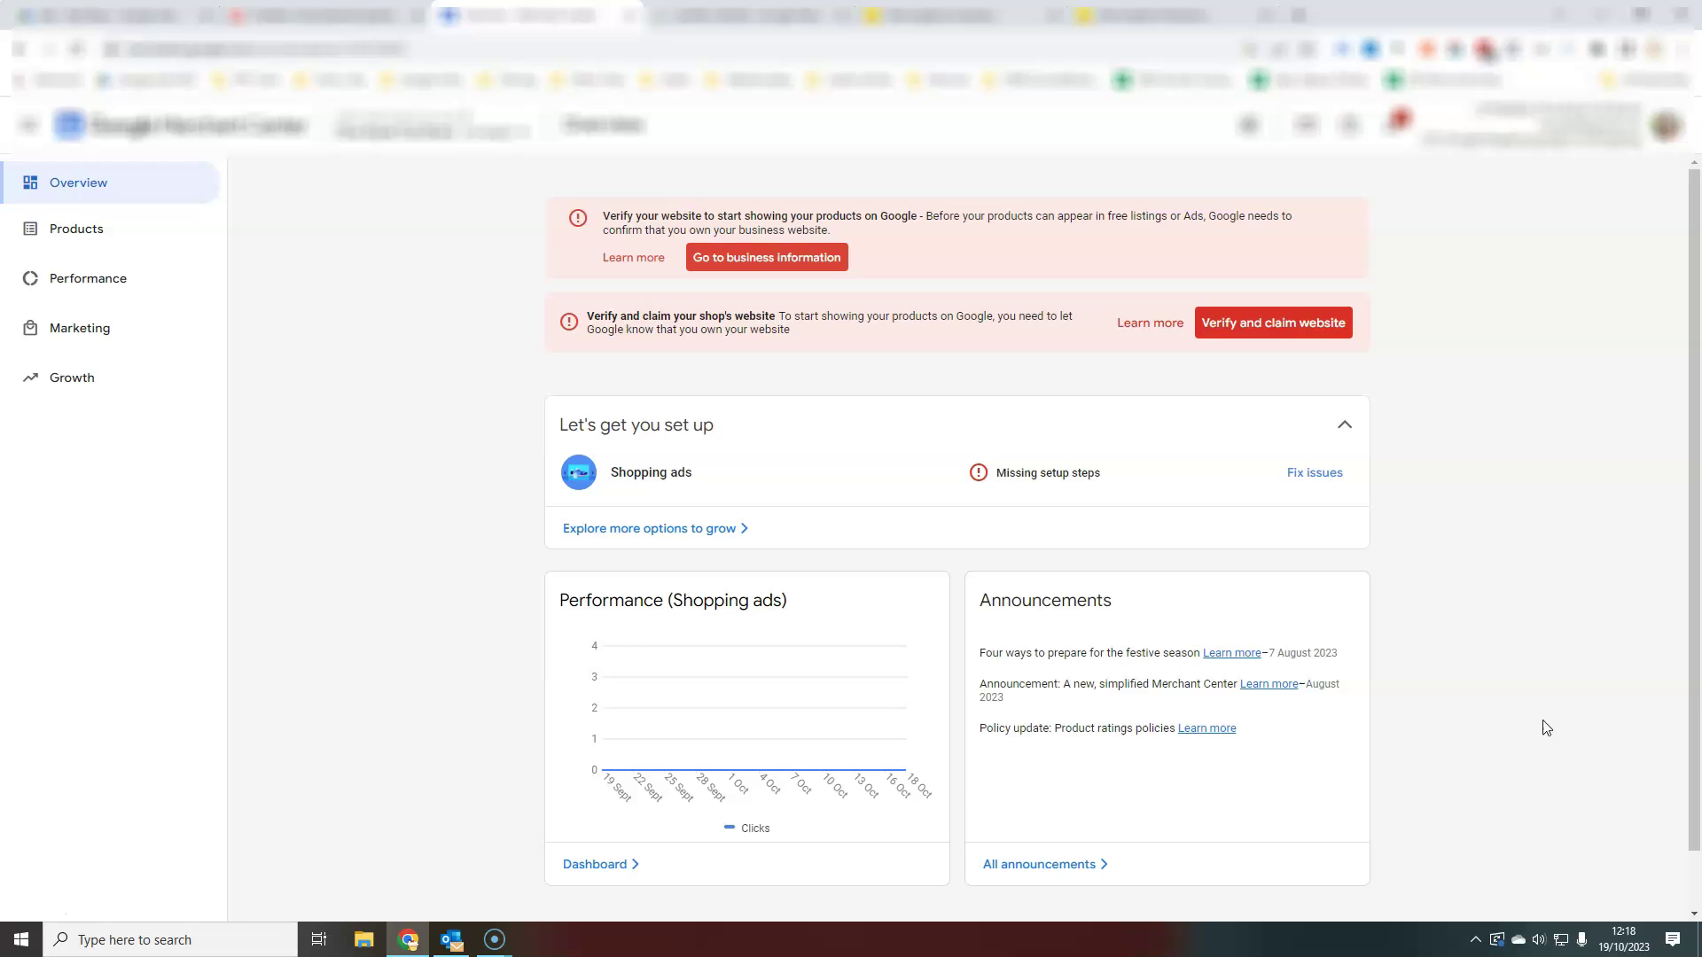
click(106, 226)
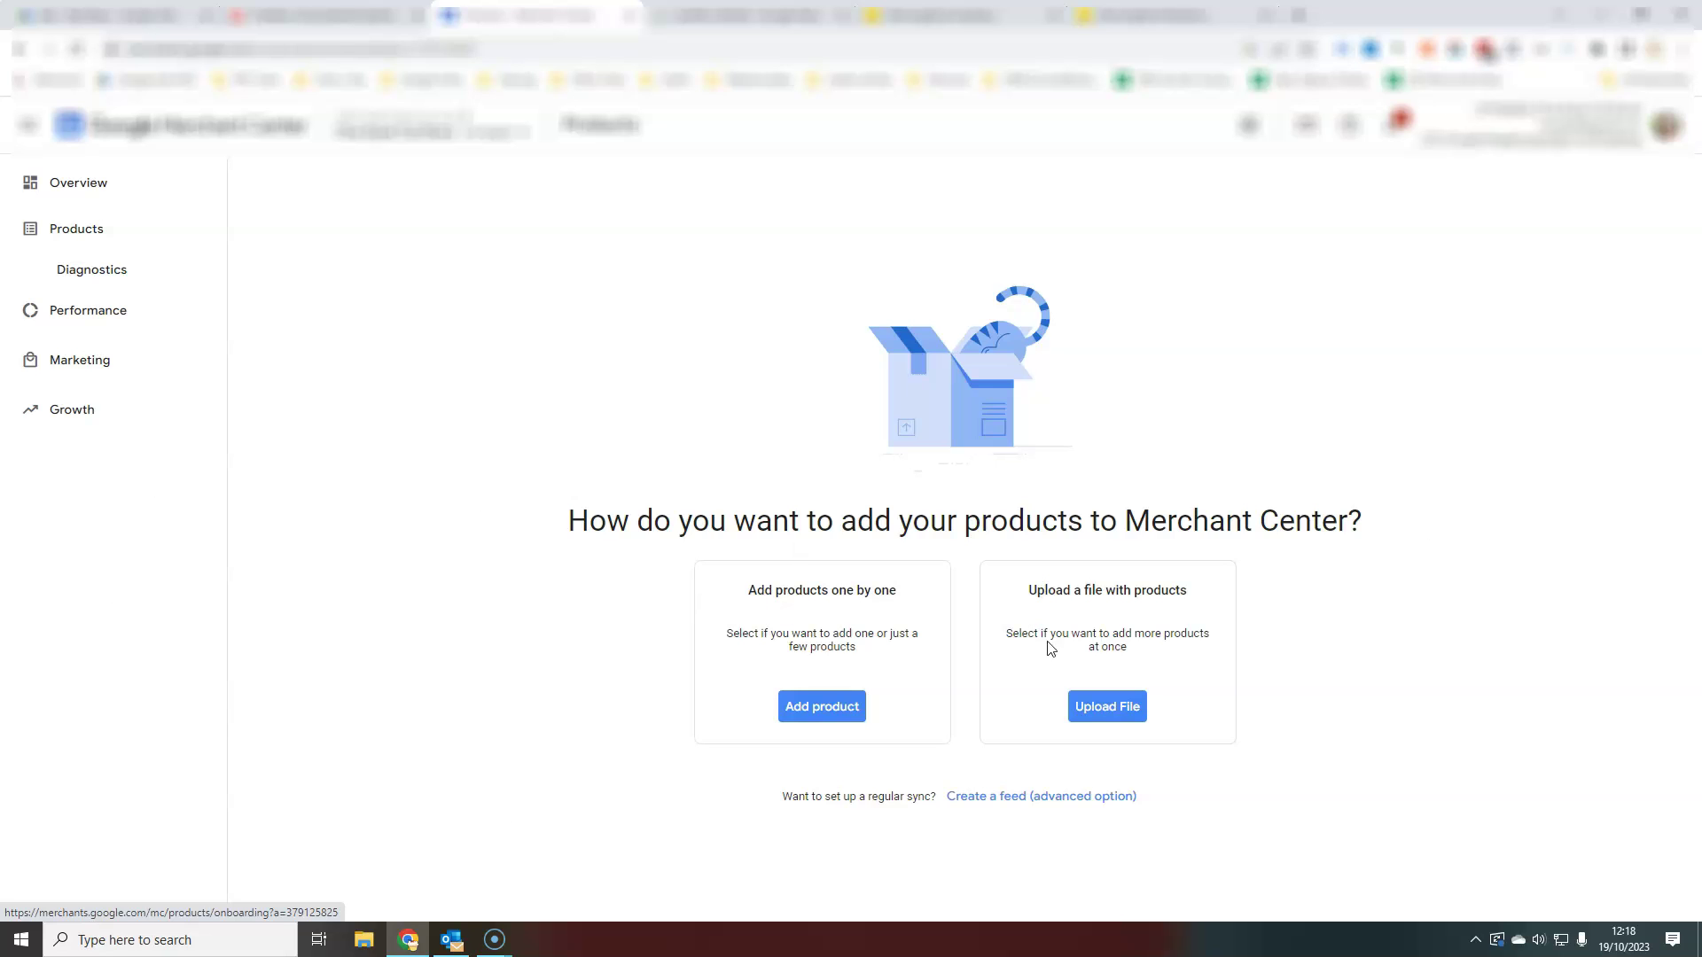
- Start a single product for United Kingdom, English, Shopping ads and review the Product data form
click(824, 709)
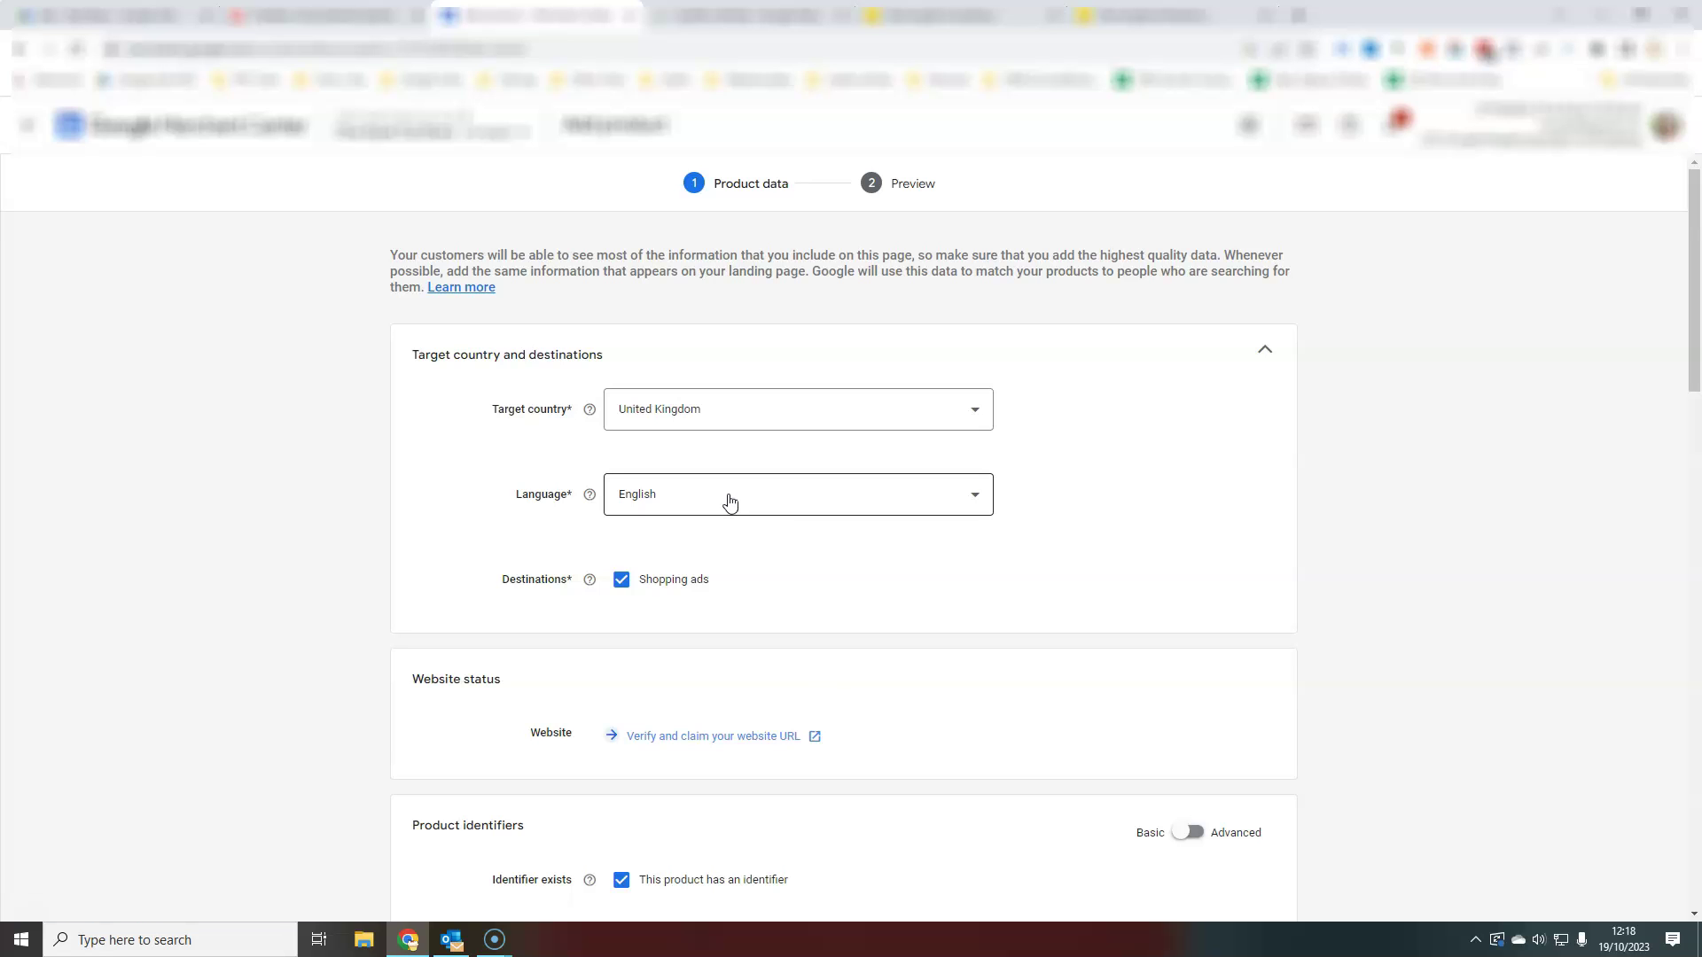
scroll(877, 610, down, 10)
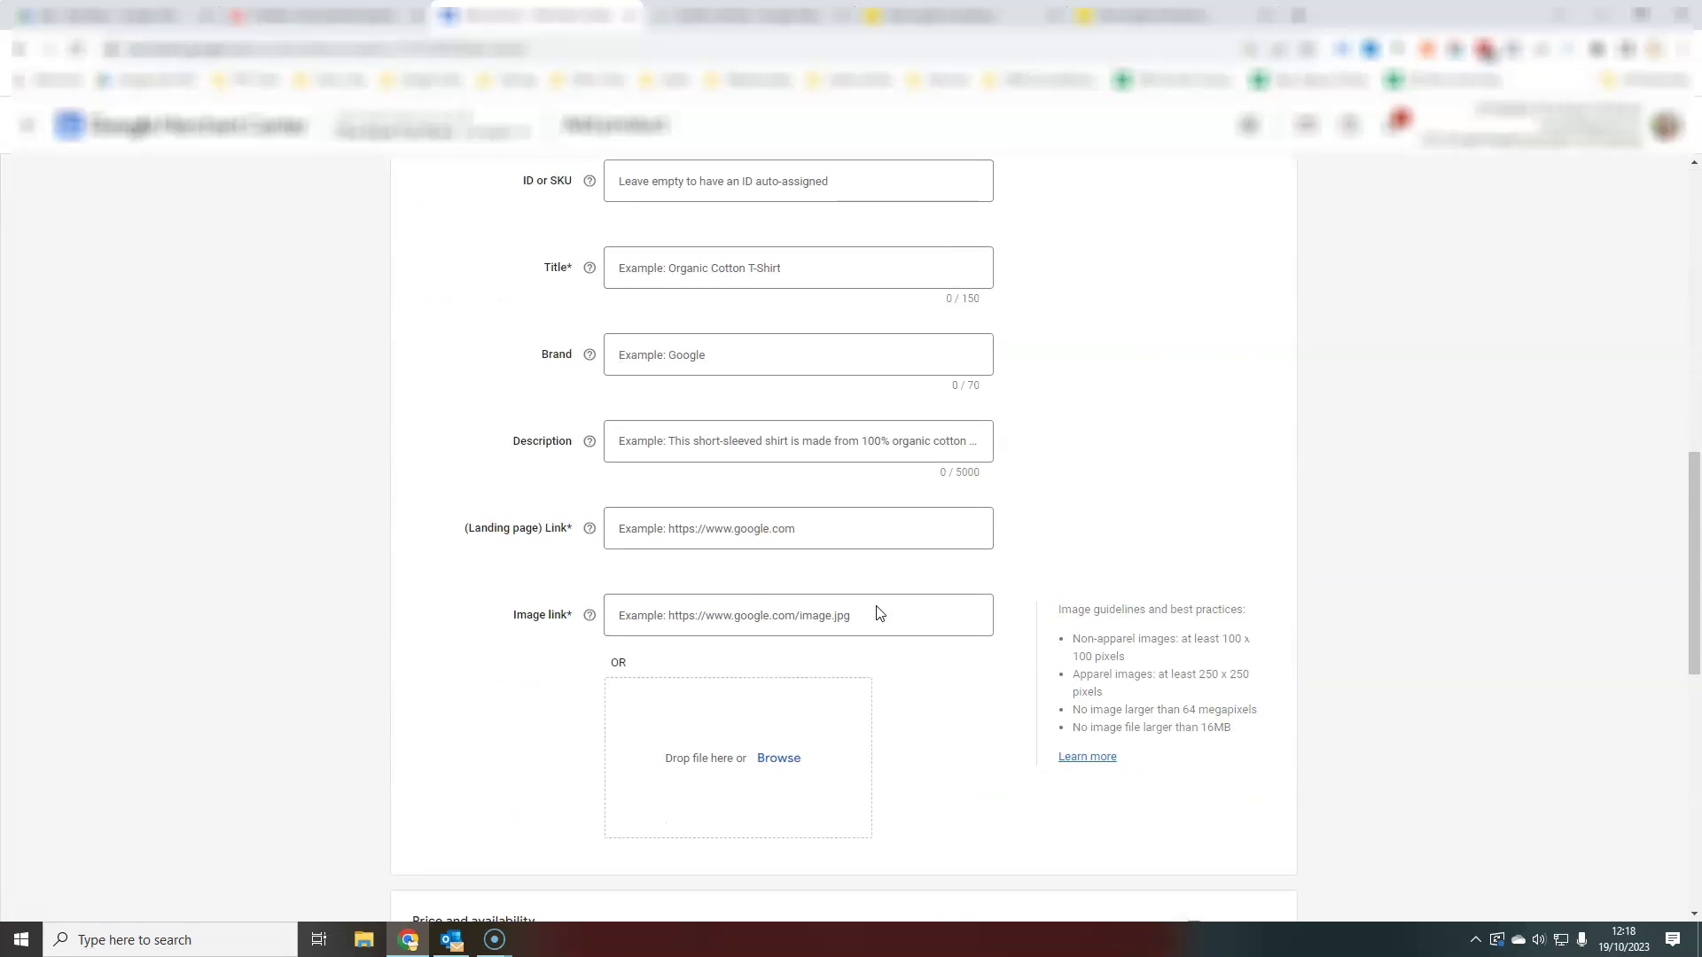
scroll(876, 620, down, 9)
scroll(975, 720, up, 8)
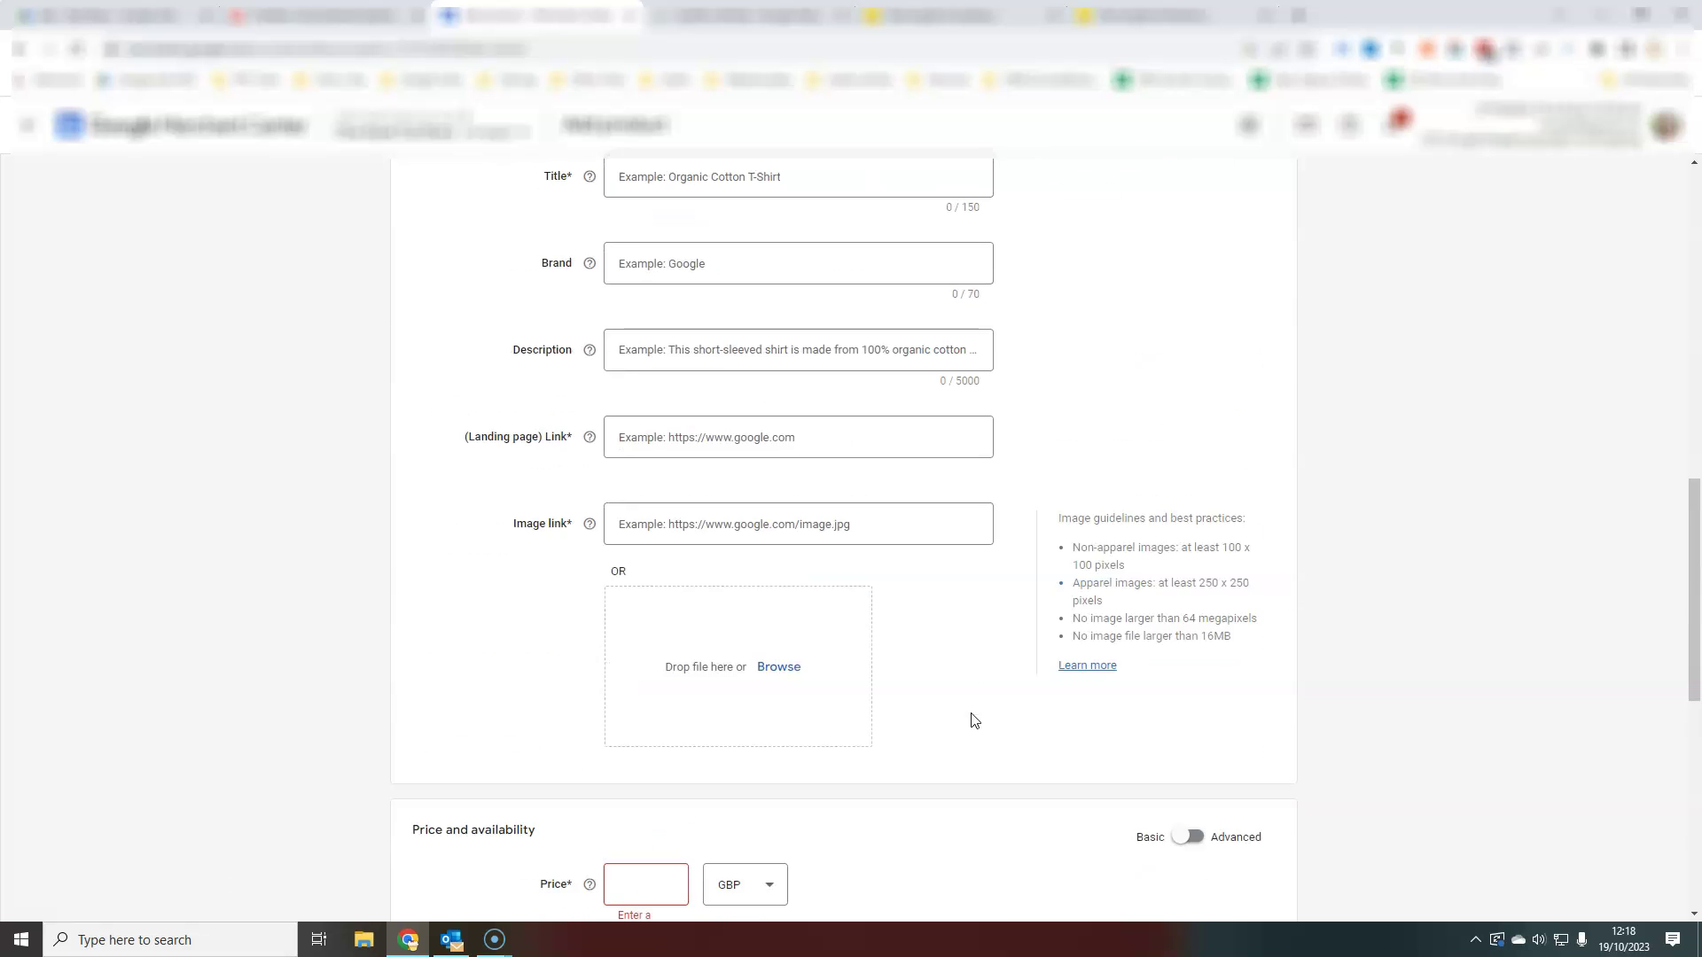
scroll(974, 720, up, 10)
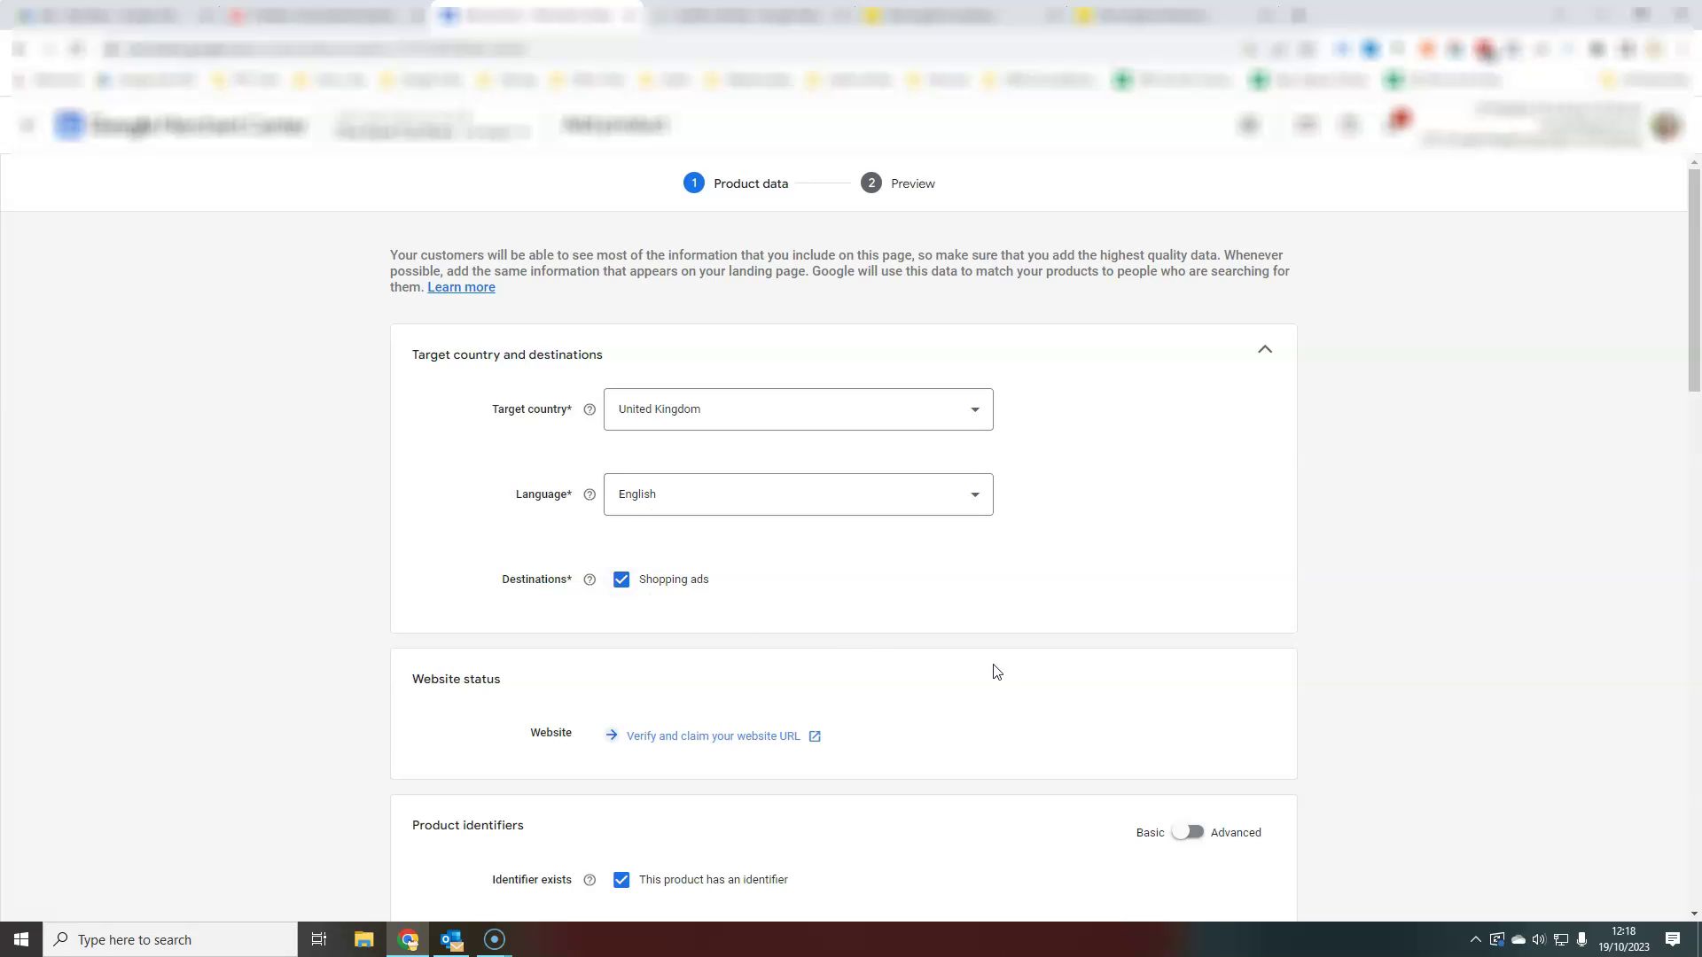
scroll(991, 673, down, 2)
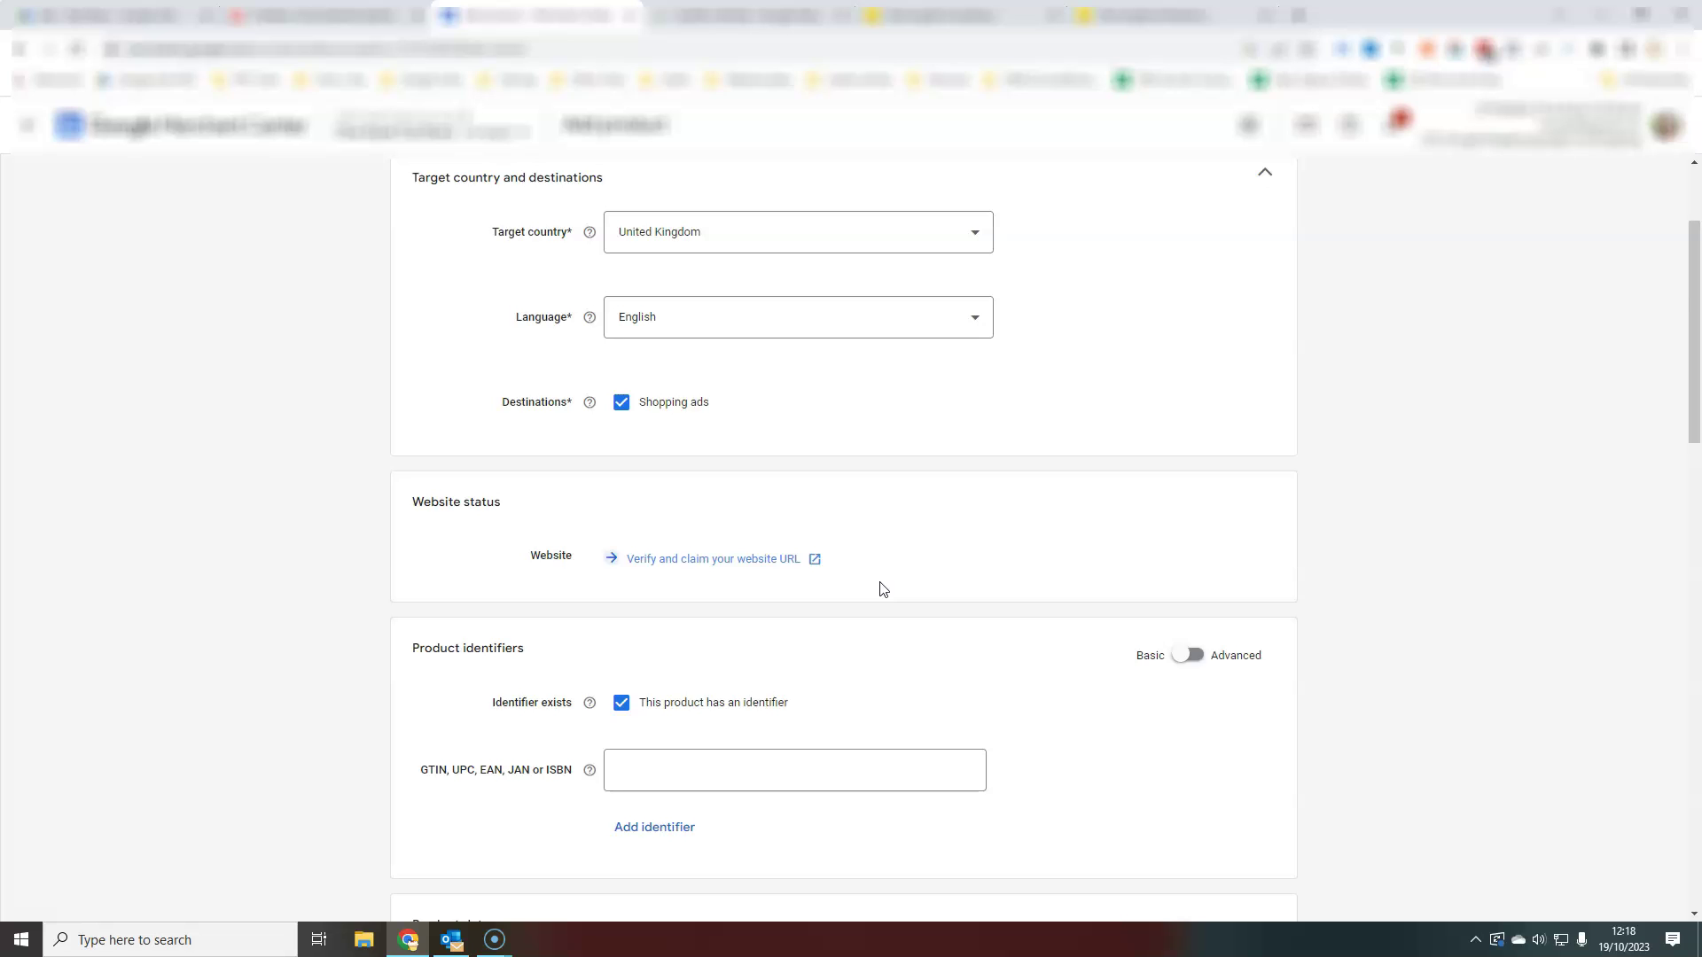
scroll(884, 589, down, 3)
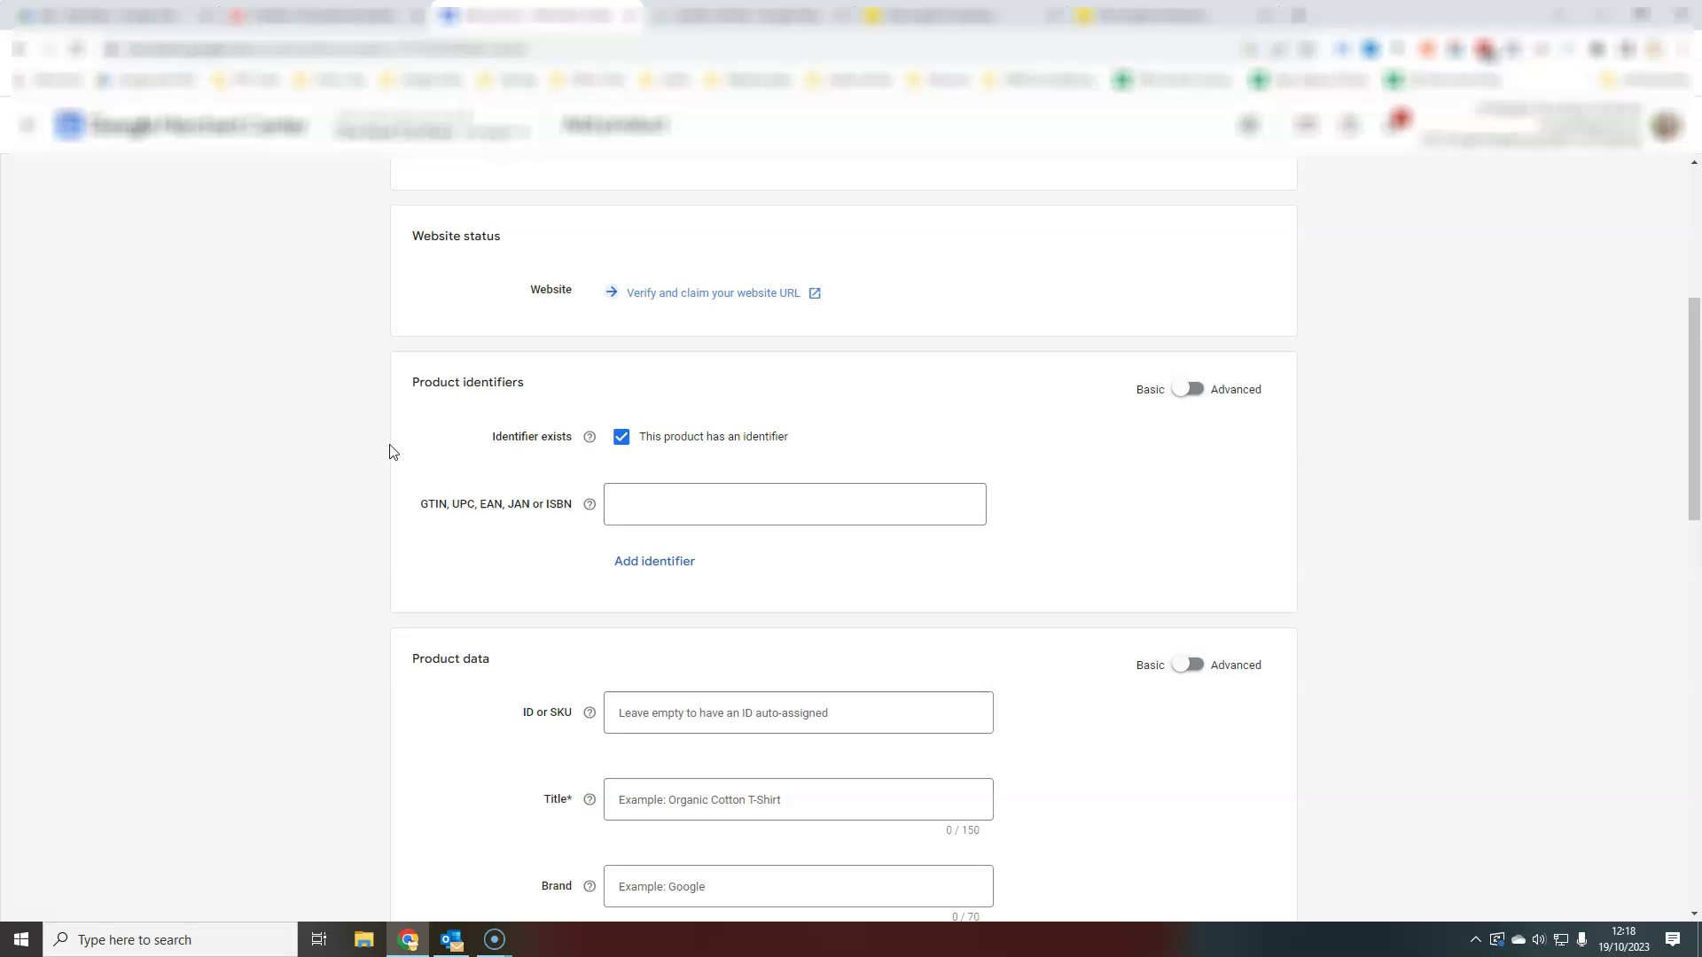
scroll(478, 748, down, 3)
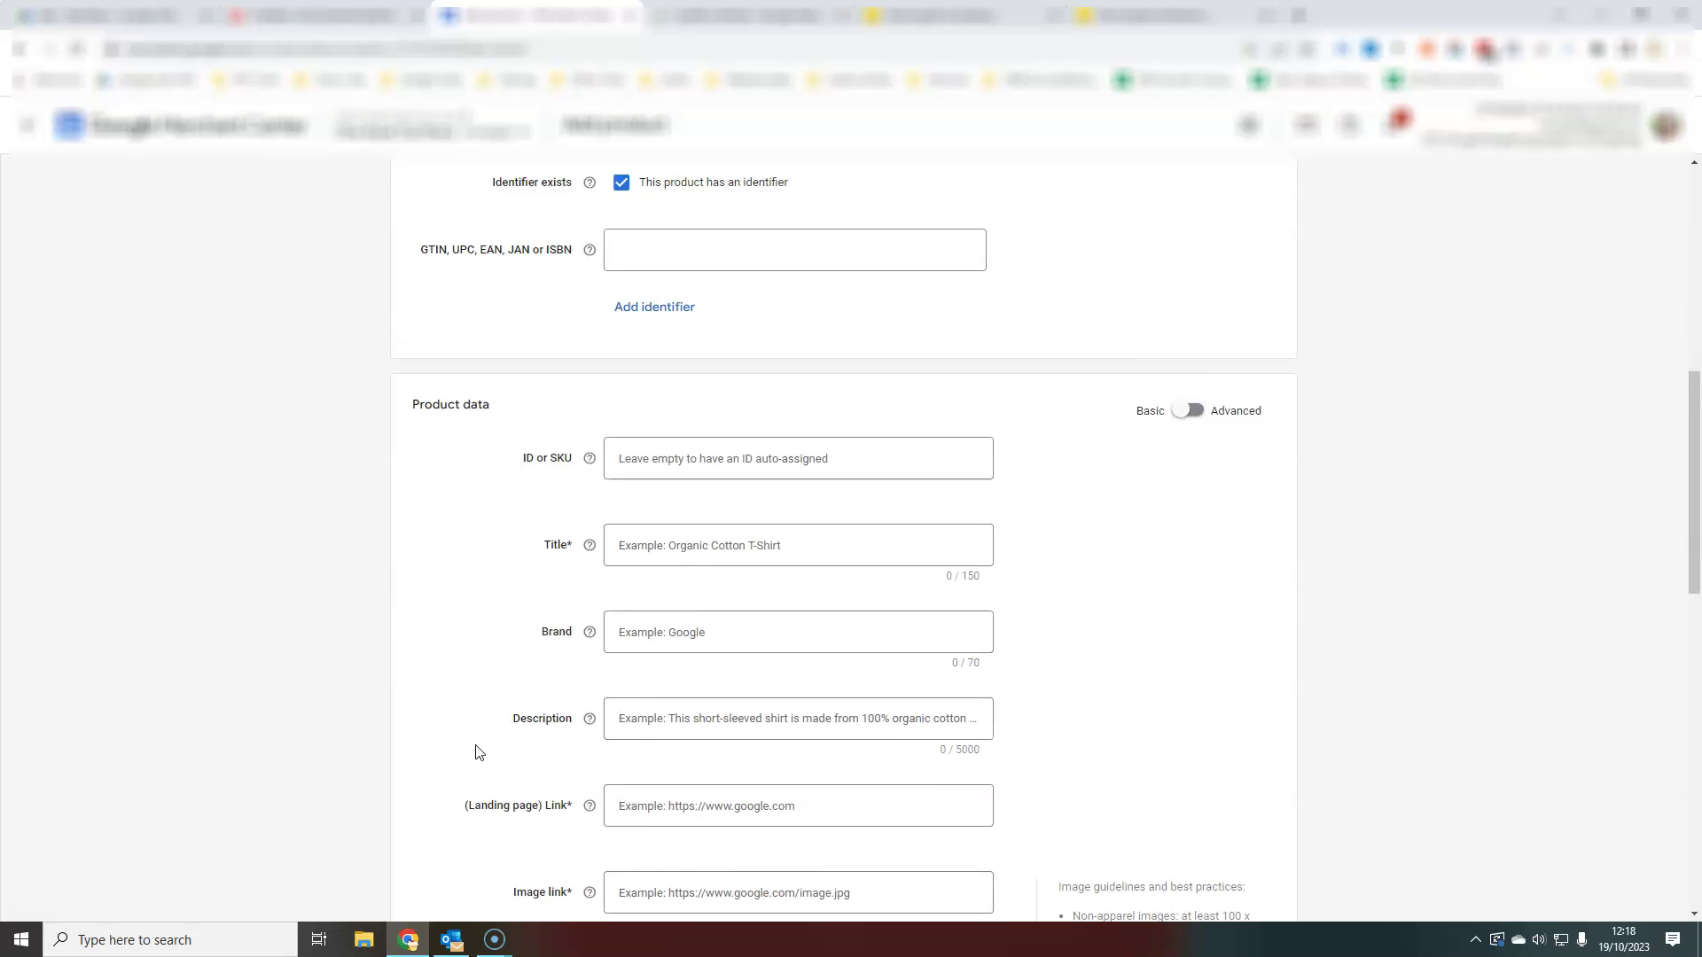
scroll(477, 748, up, 5)
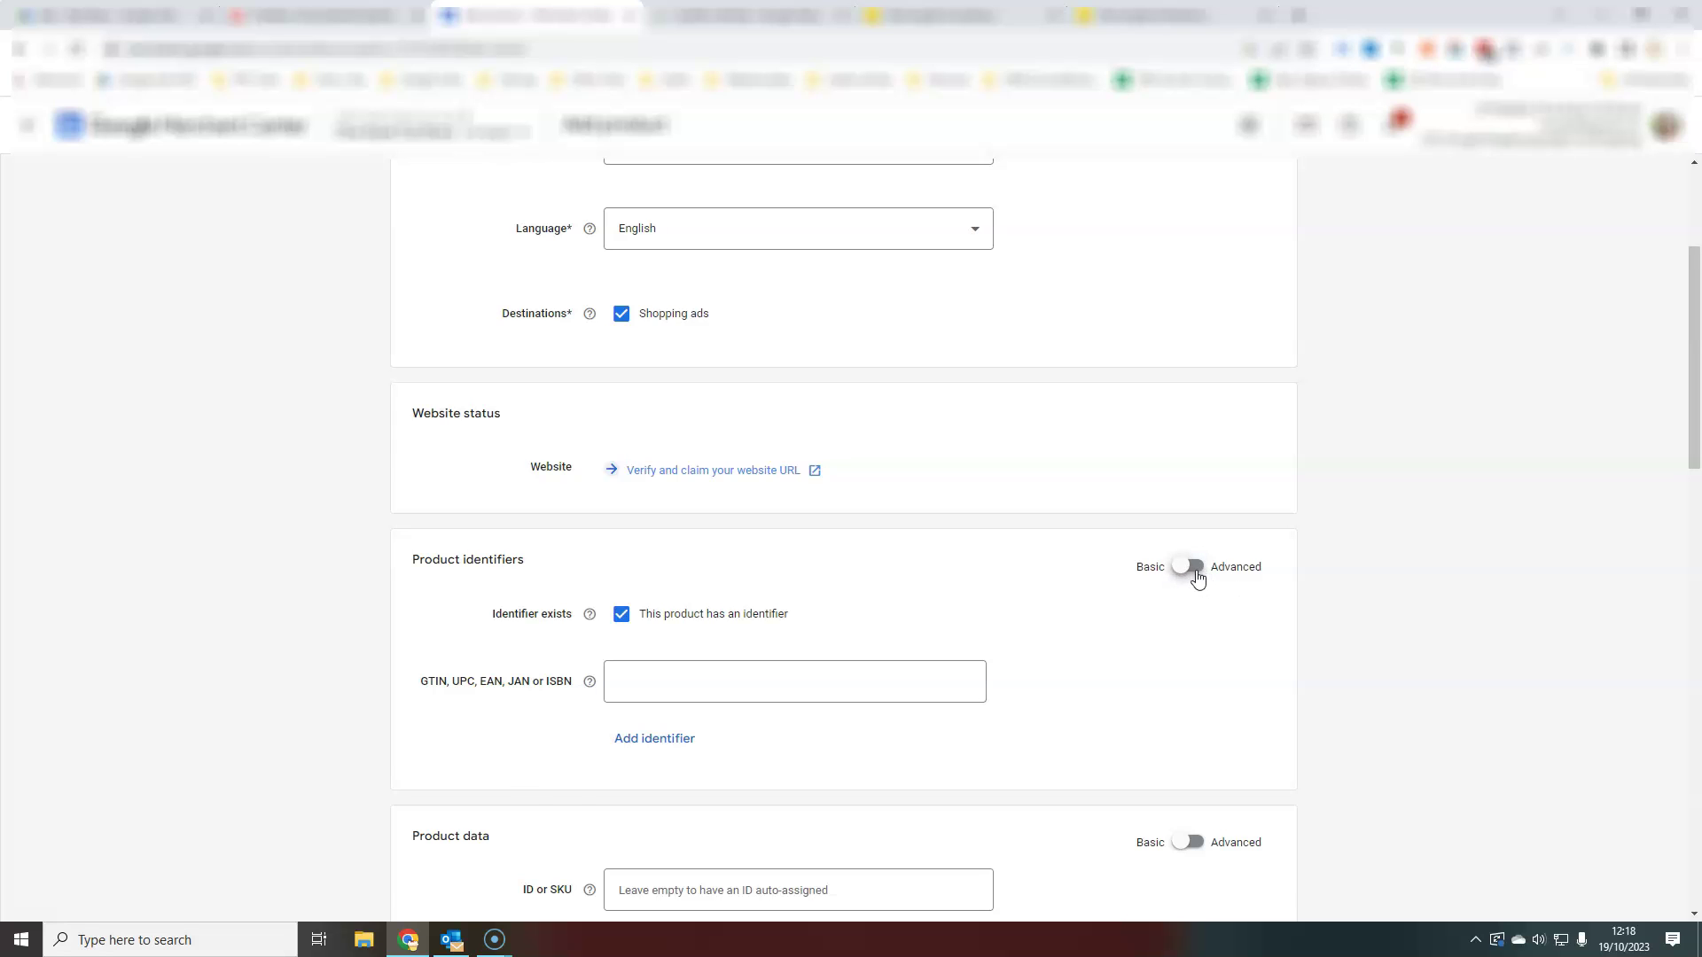
- Set Product identifiers to Advanced to reveal the MPN field, then focus the ID or SKU field
click(1193, 572)
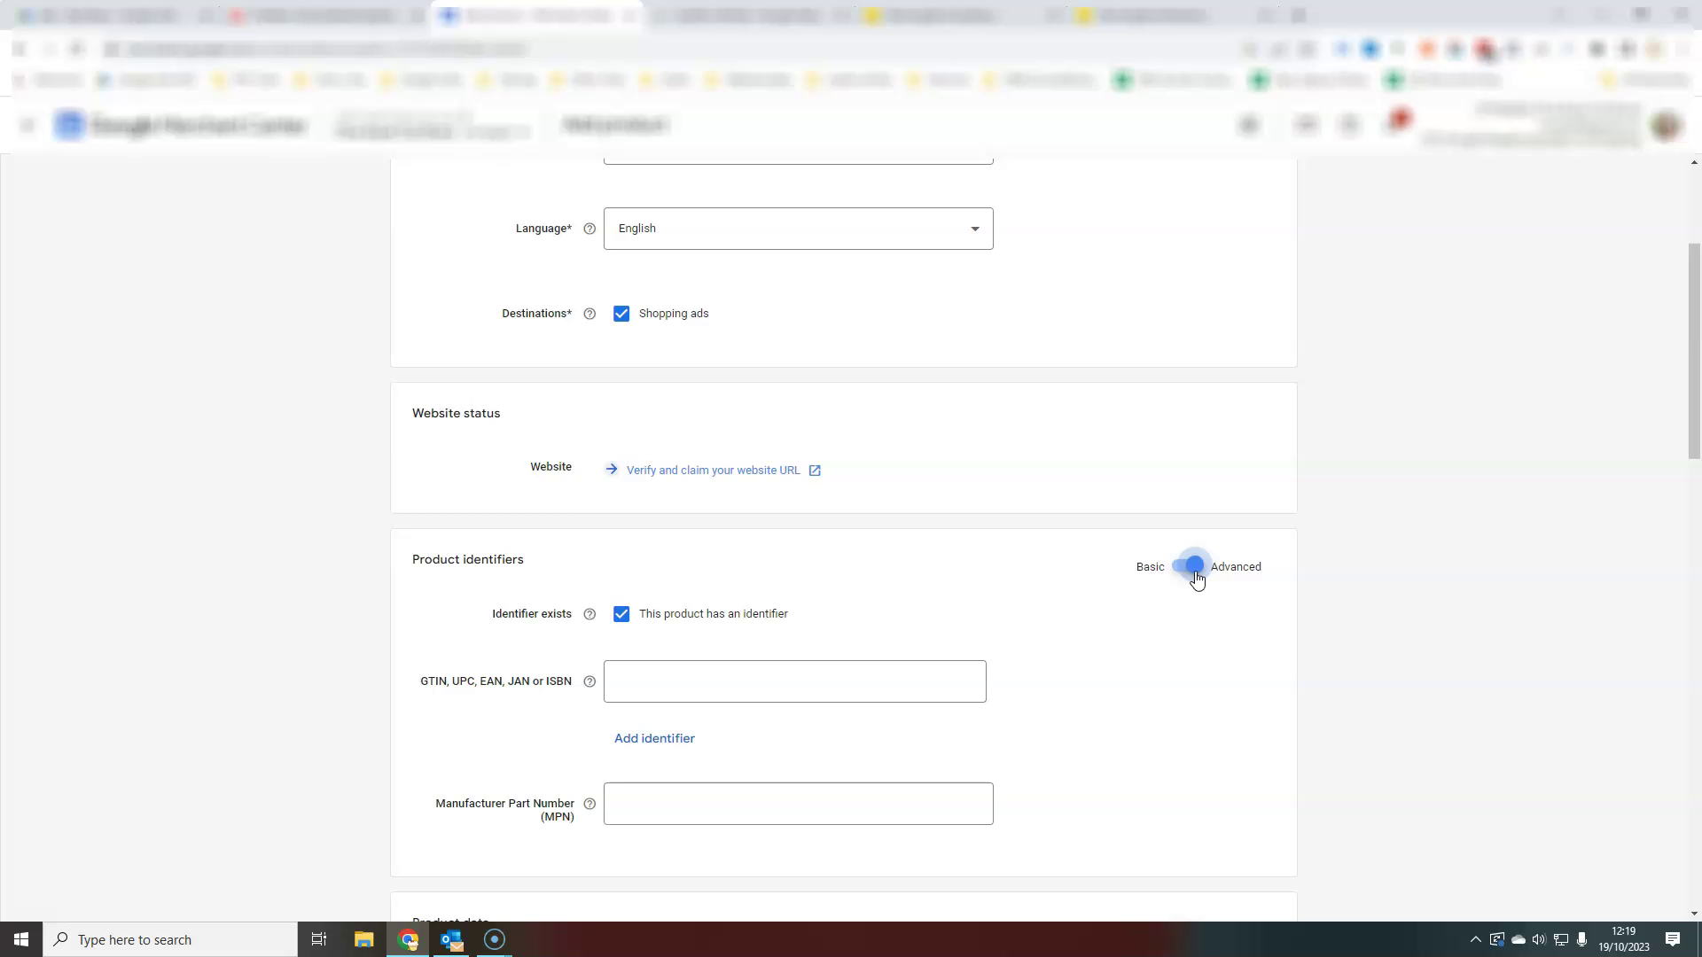
scroll(1041, 649, down, 2)
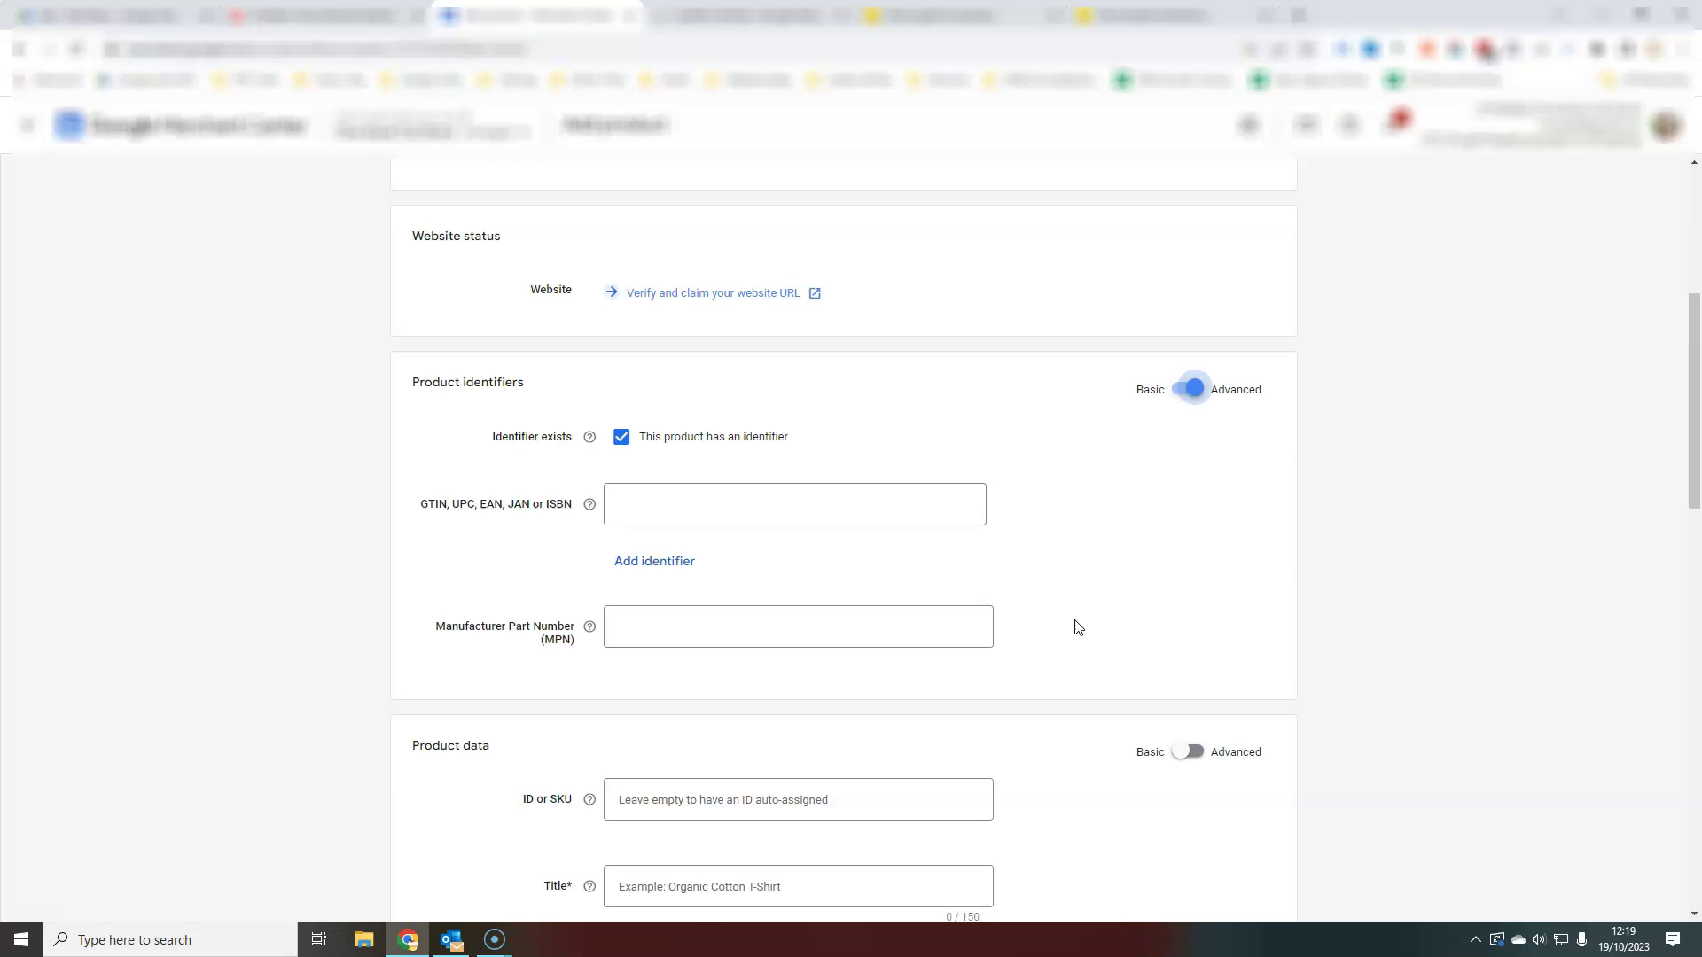
scroll(748, 656, down, 1)
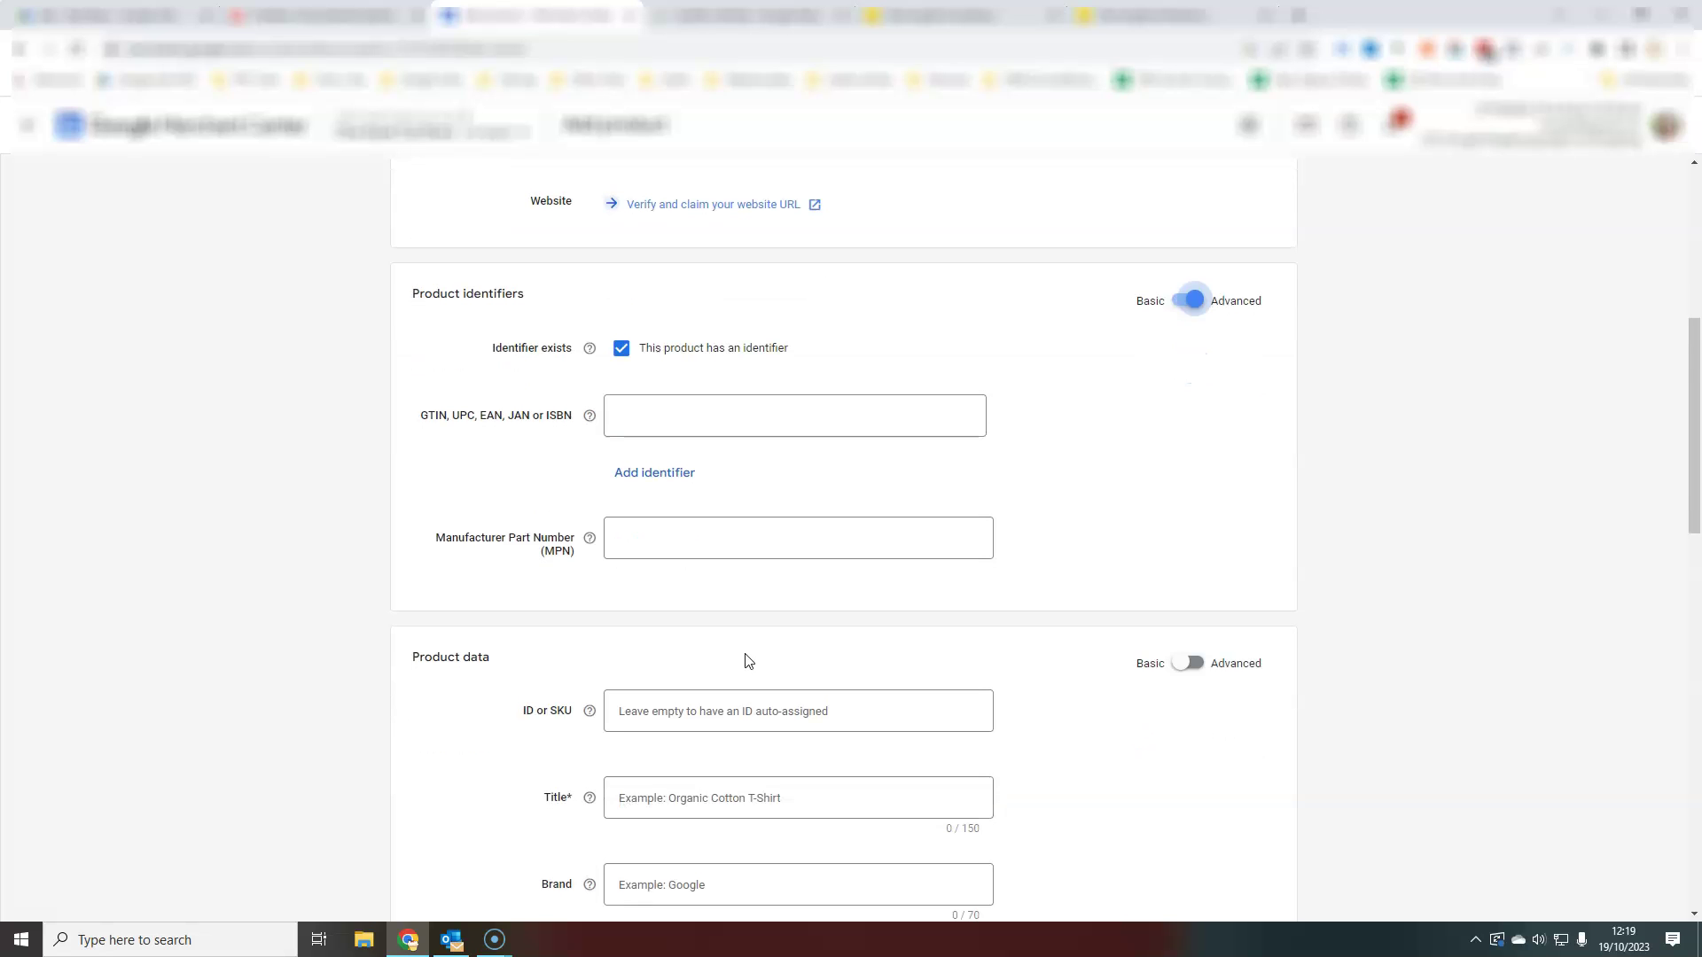
scroll(649, 564, down, 2)
click(621, 533)
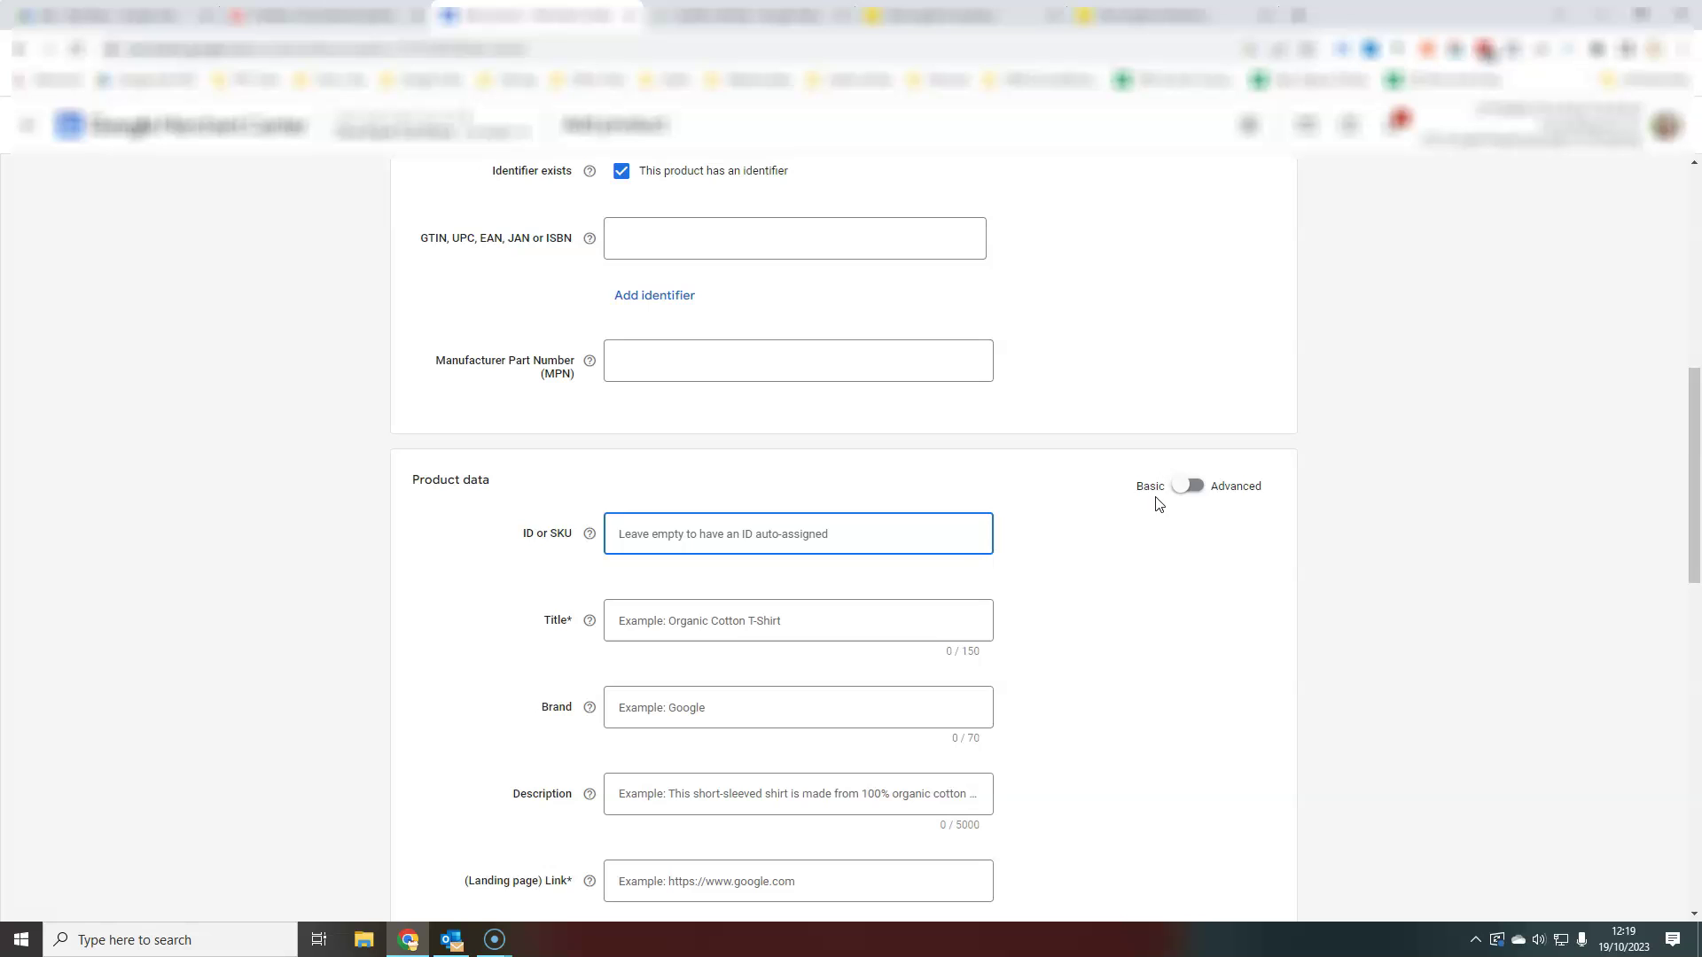
- Set Product data to Advanced to add Mobile link and Additional image link, then reach Price and availability
click(1189, 487)
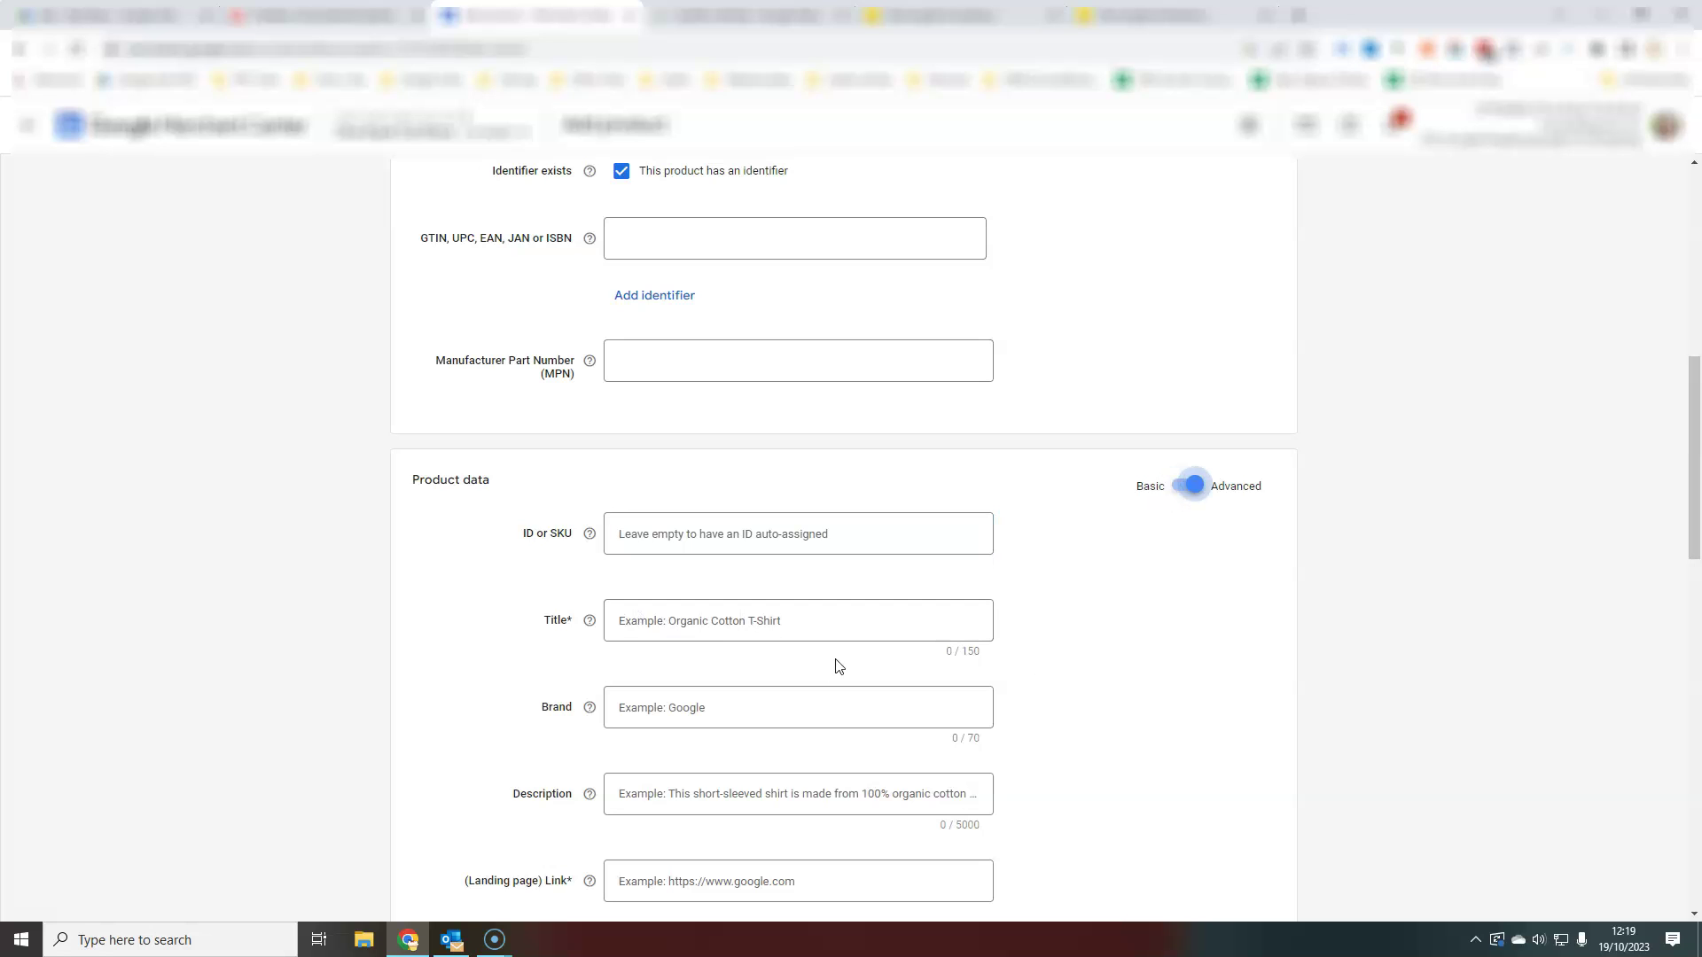
scroll(621, 631, down, 2)
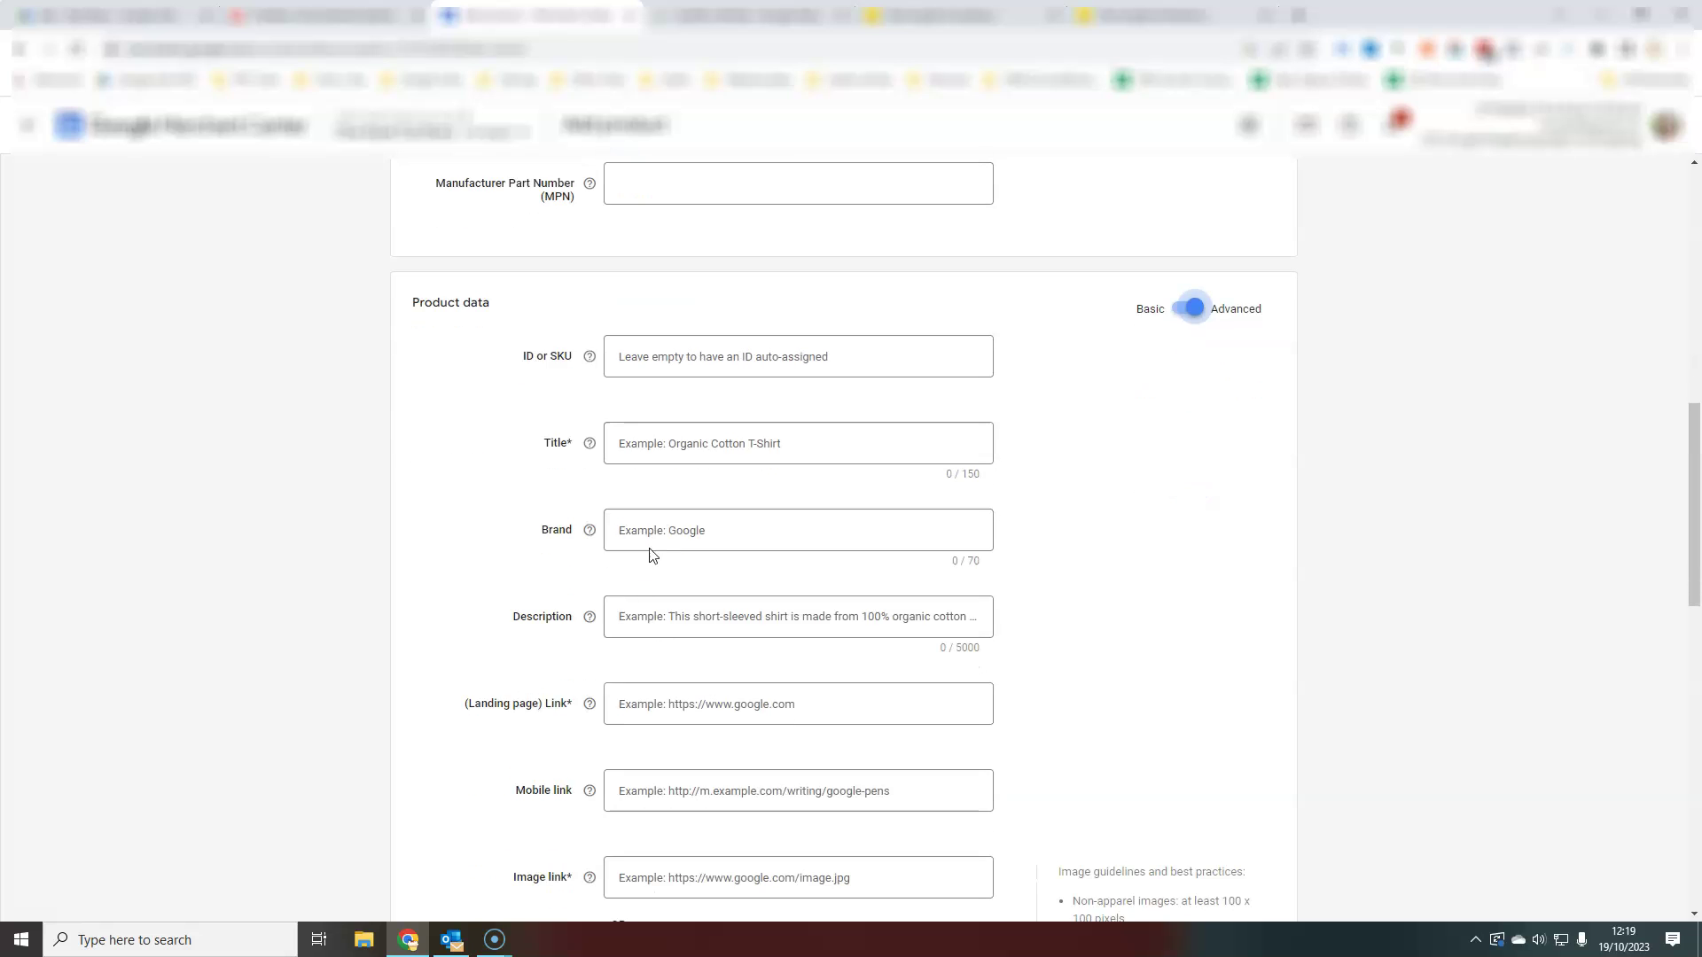
scroll(633, 612, down, 3)
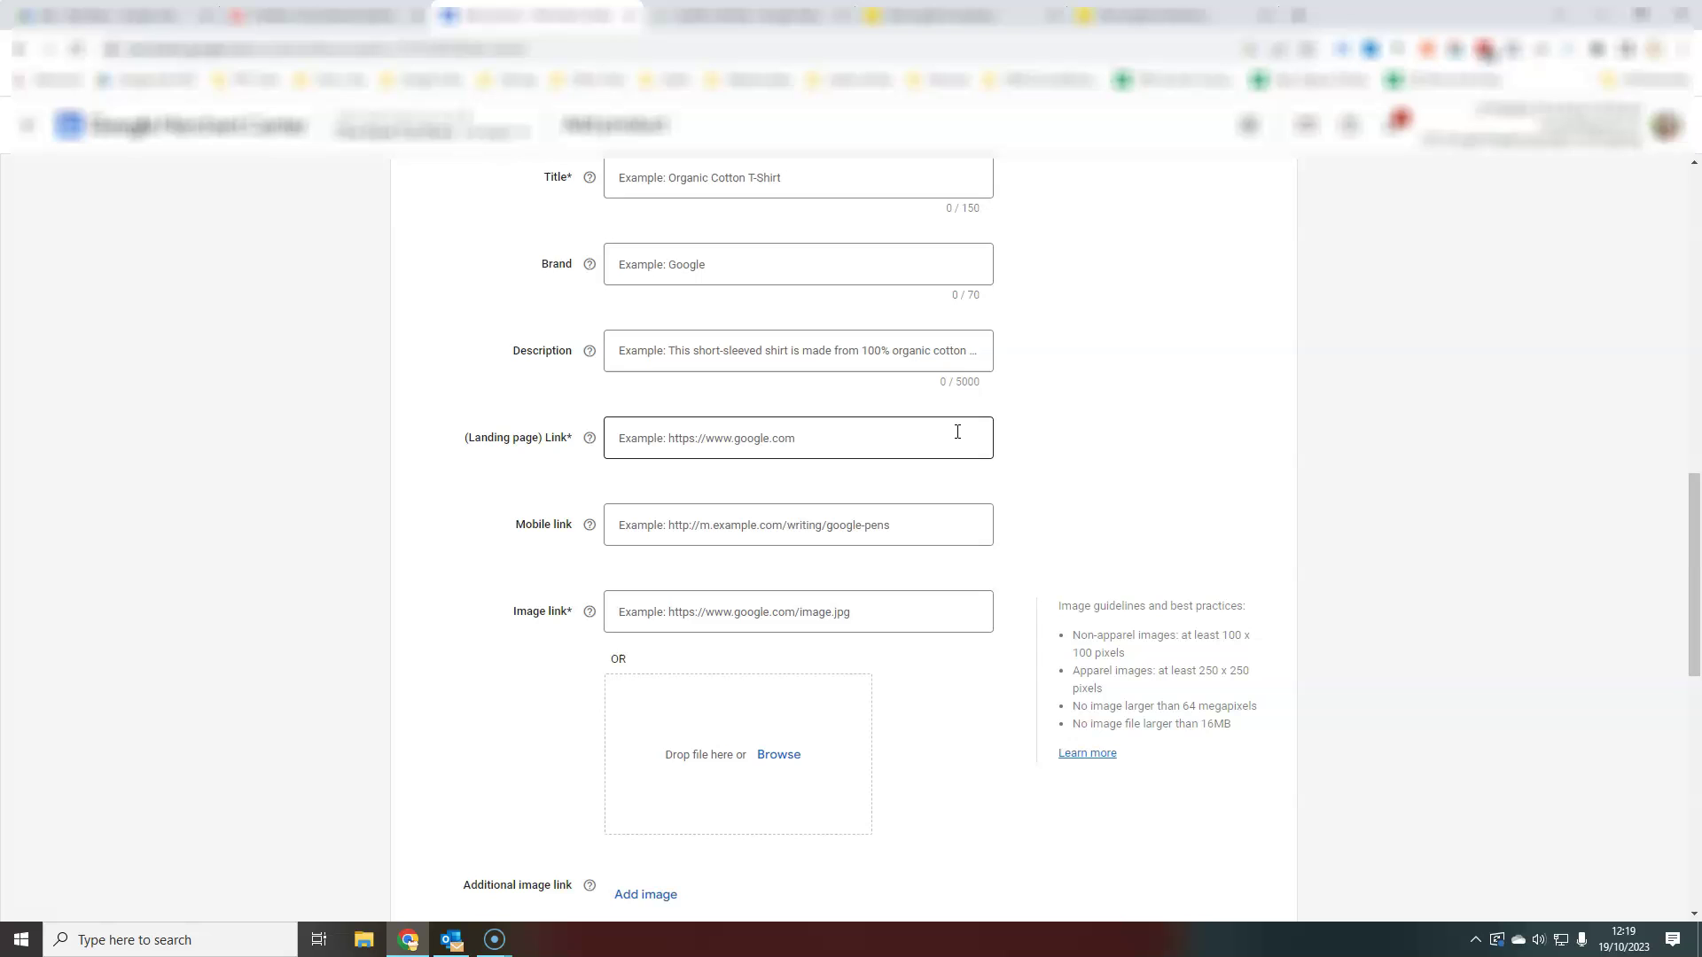
click(628, 616)
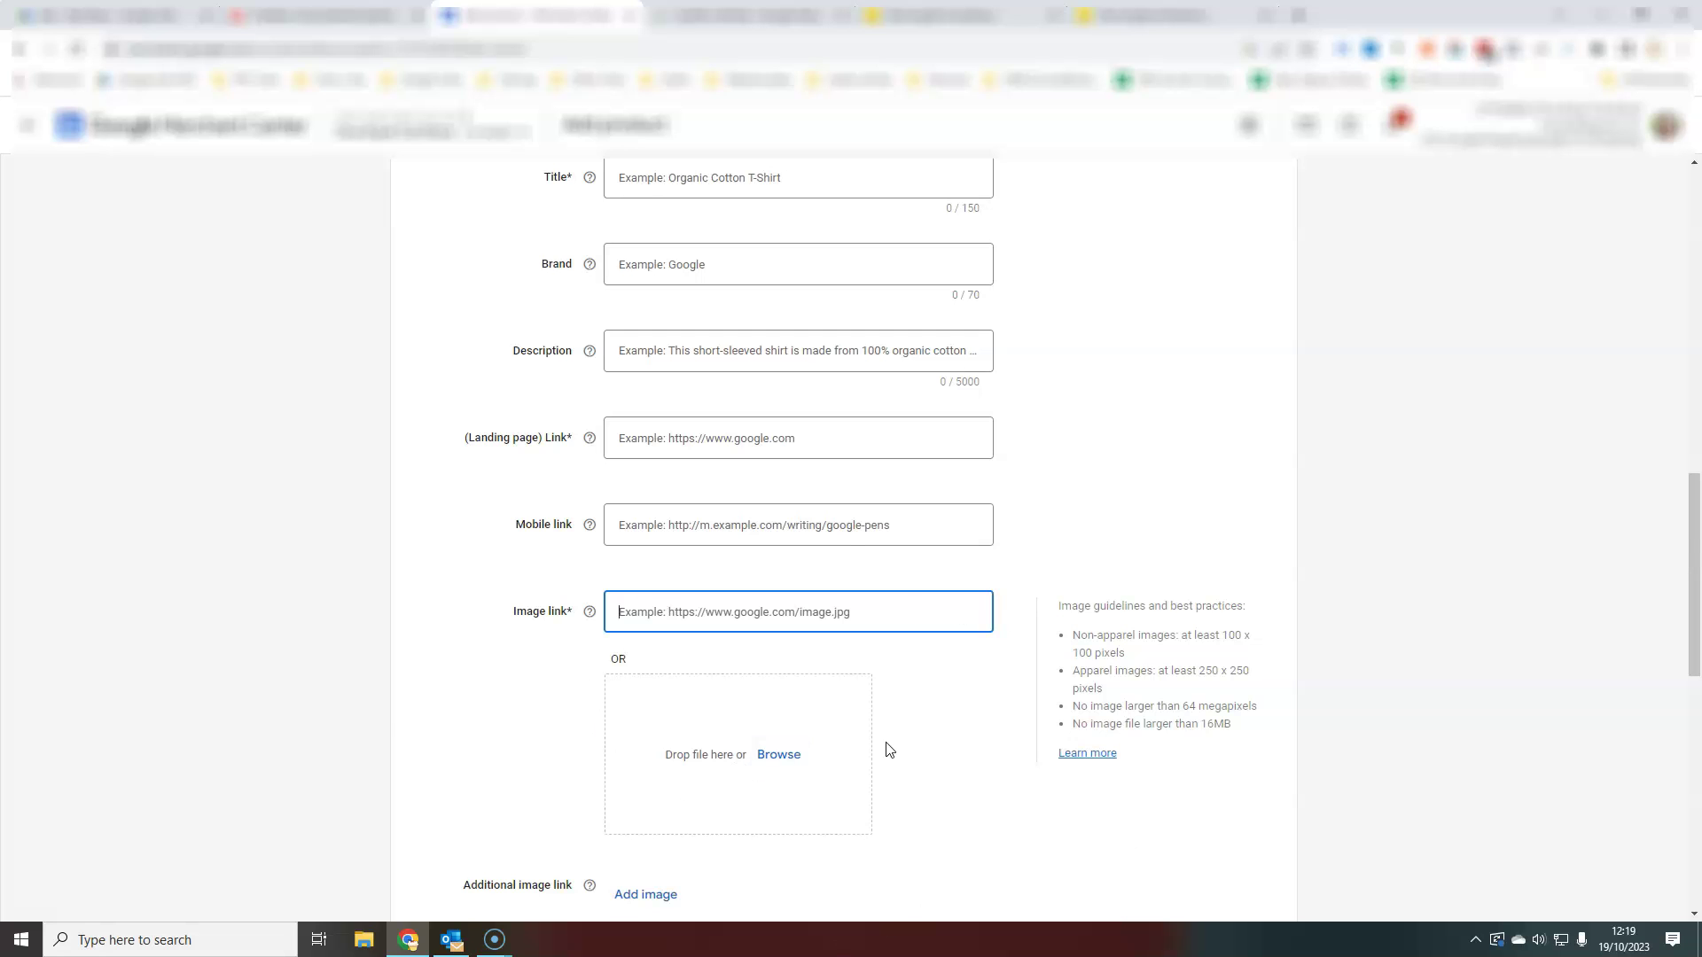
scroll(627, 578, down, 3)
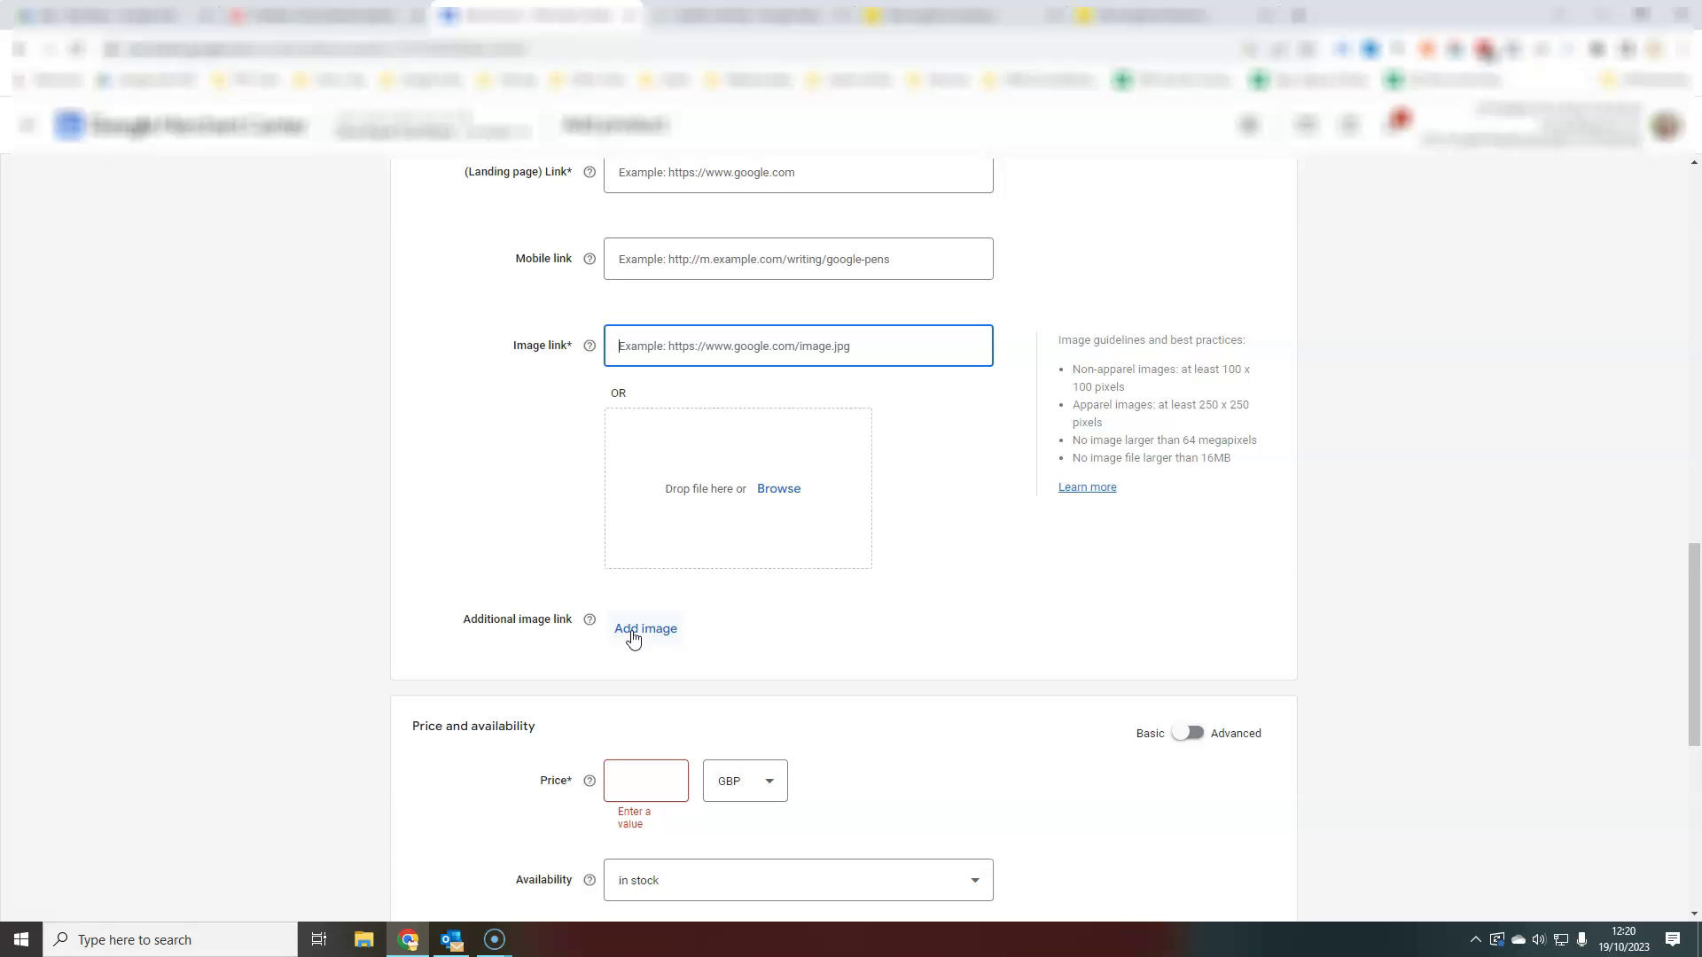
scroll(1120, 714, down, 4)
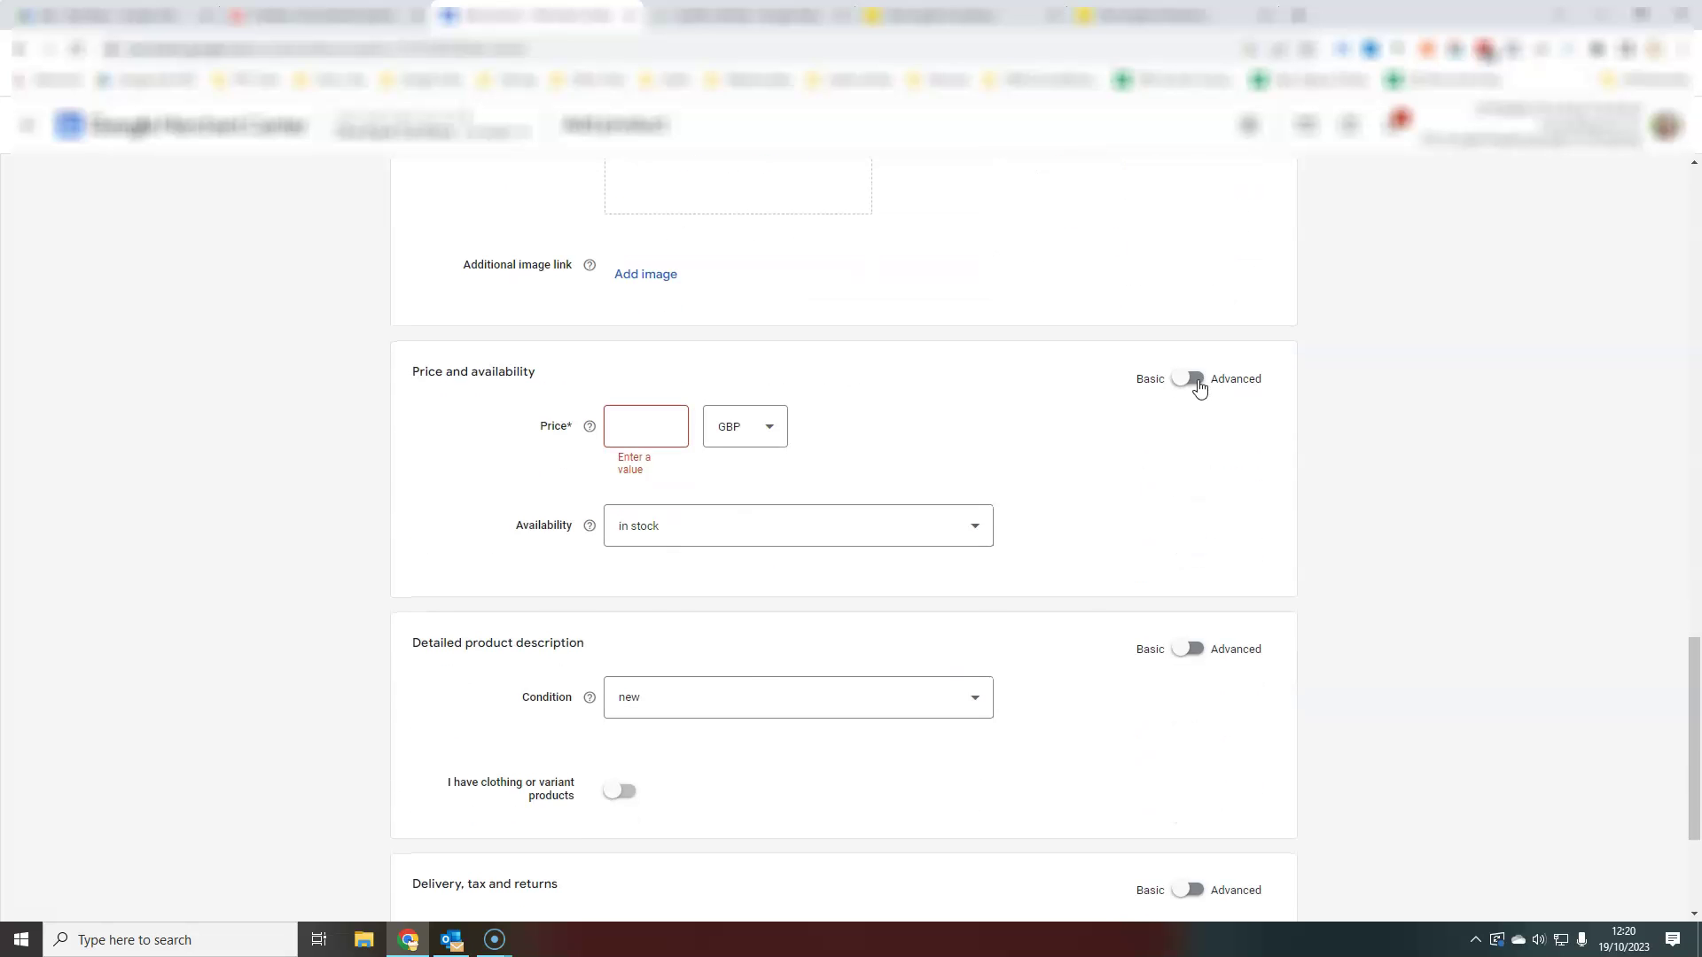
click(1192, 378)
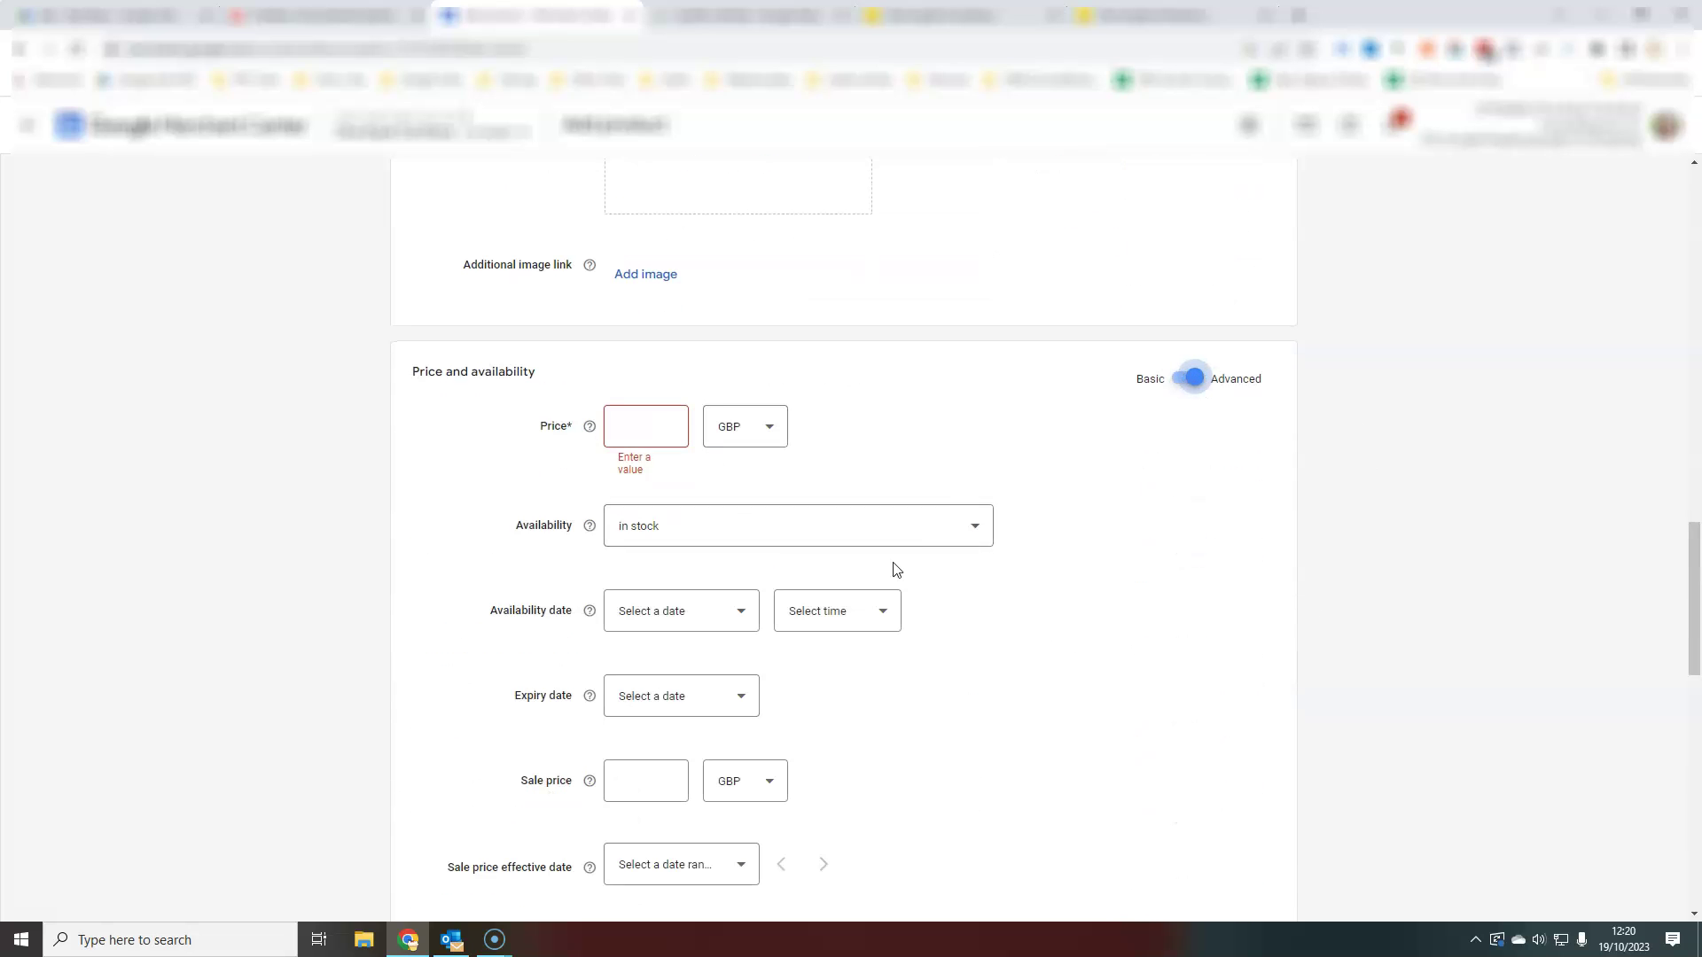
click(768, 440)
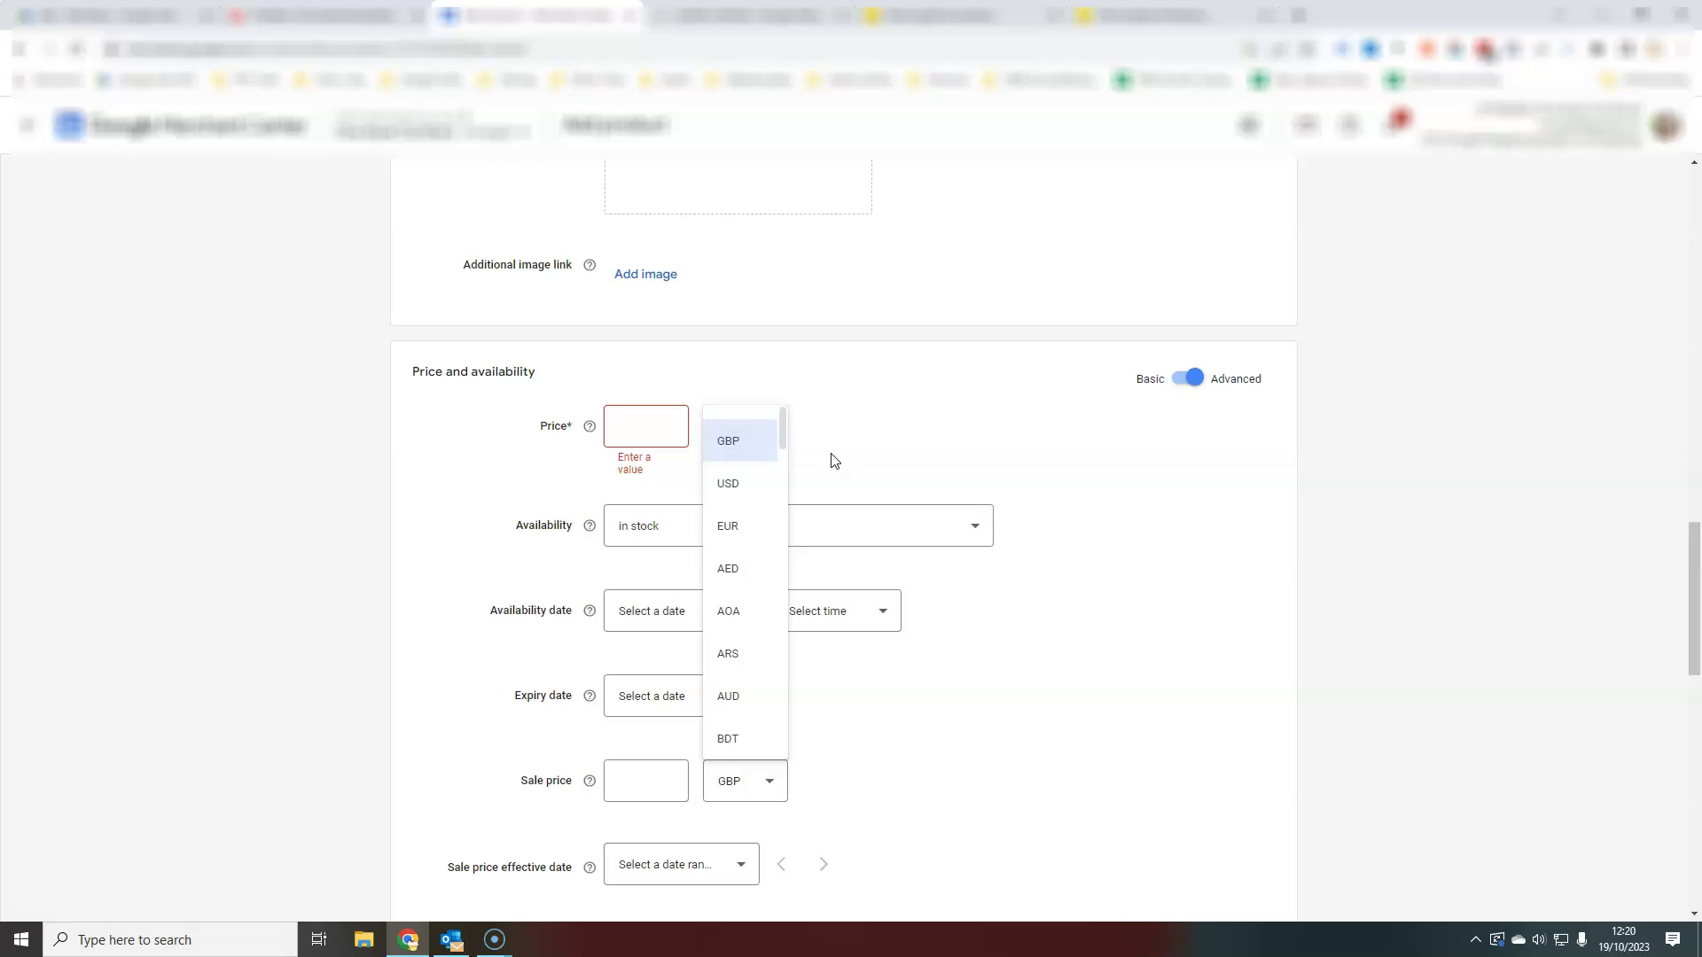
click(921, 451)
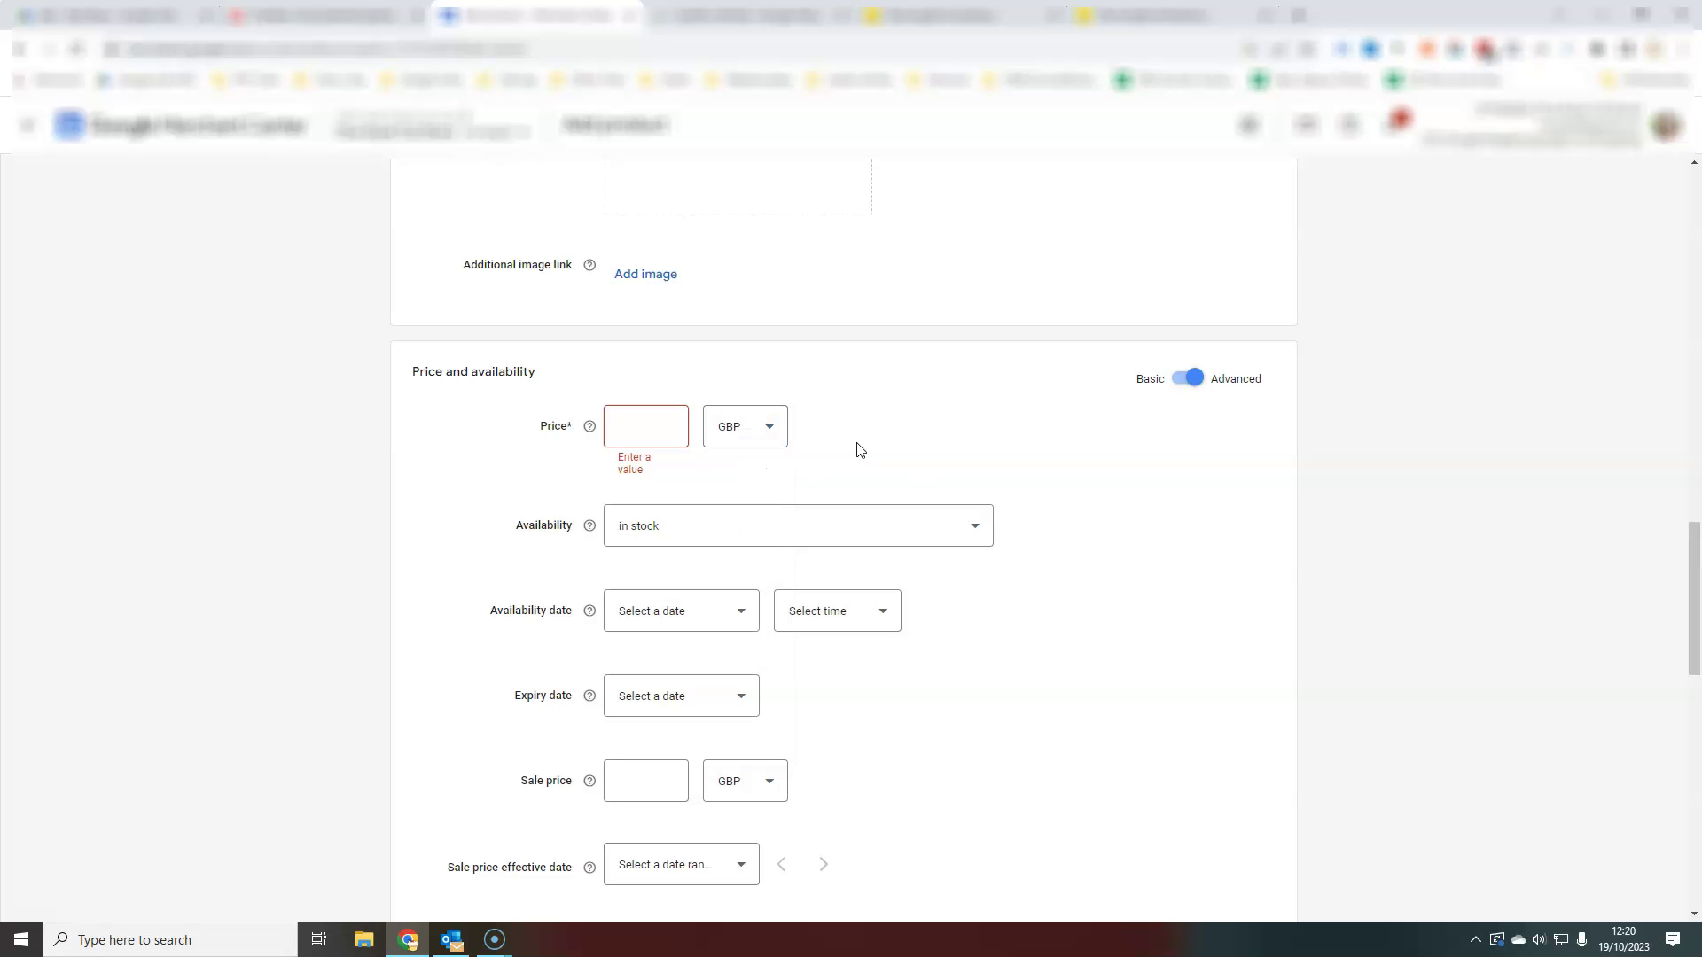
scroll(857, 449, up, 12)
scroll(1051, 764, down, 6)
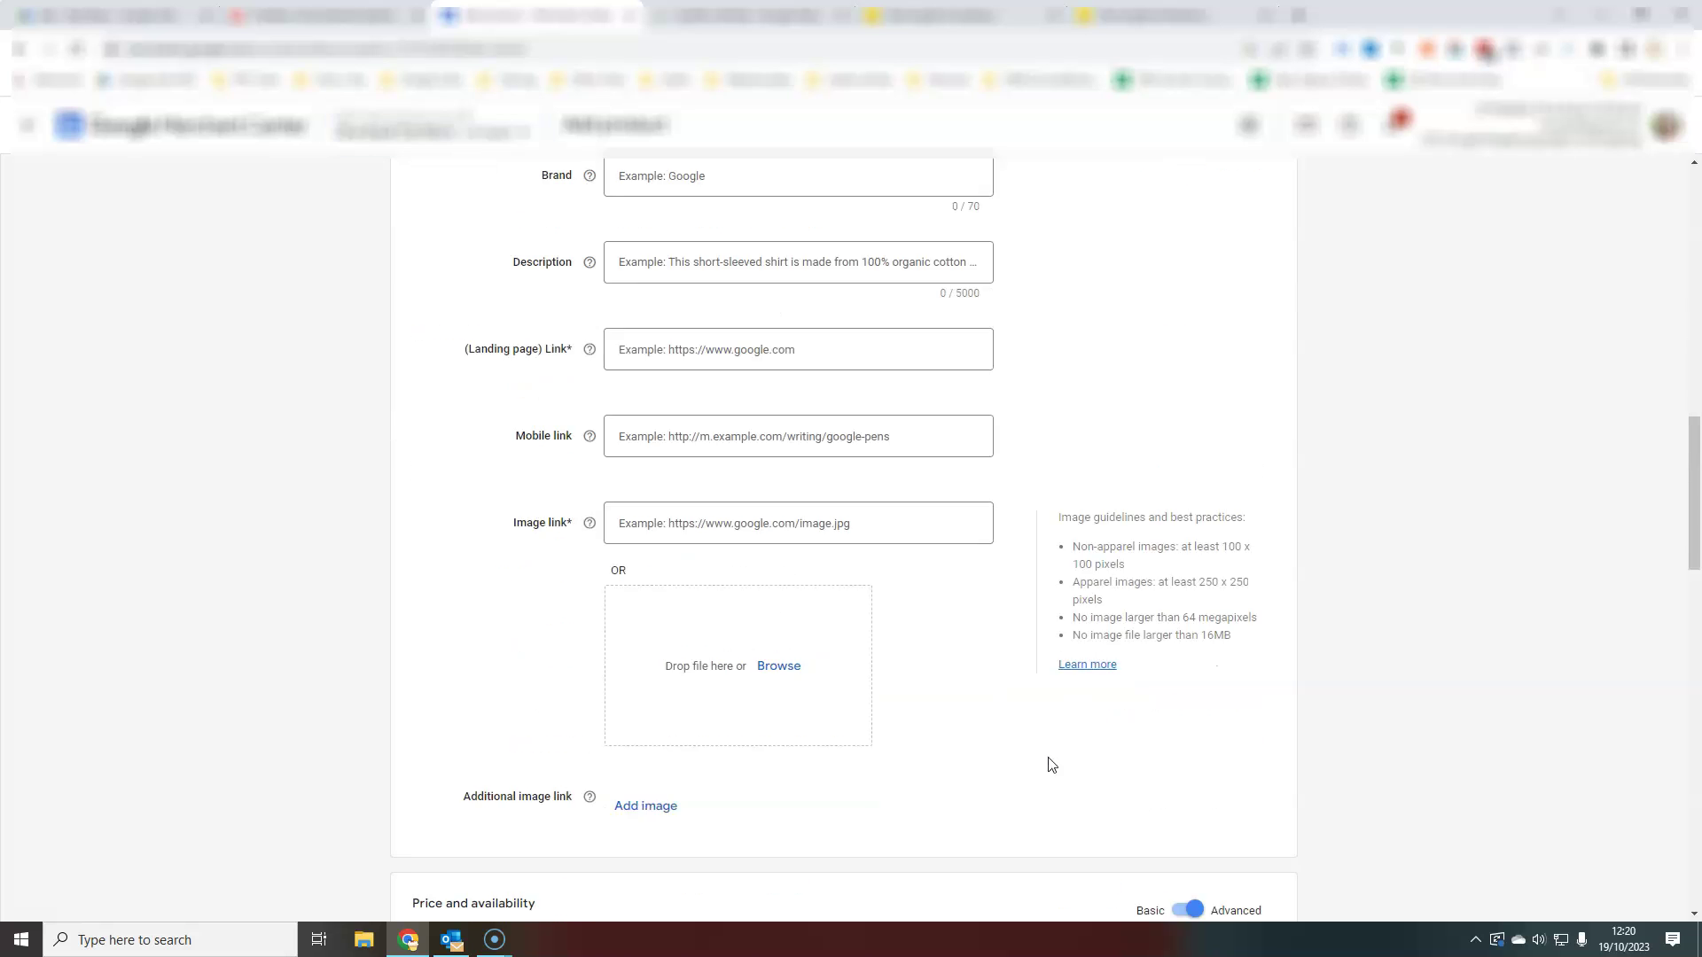
scroll(1041, 729, down, 9)
scroll(1088, 411, up, 1)
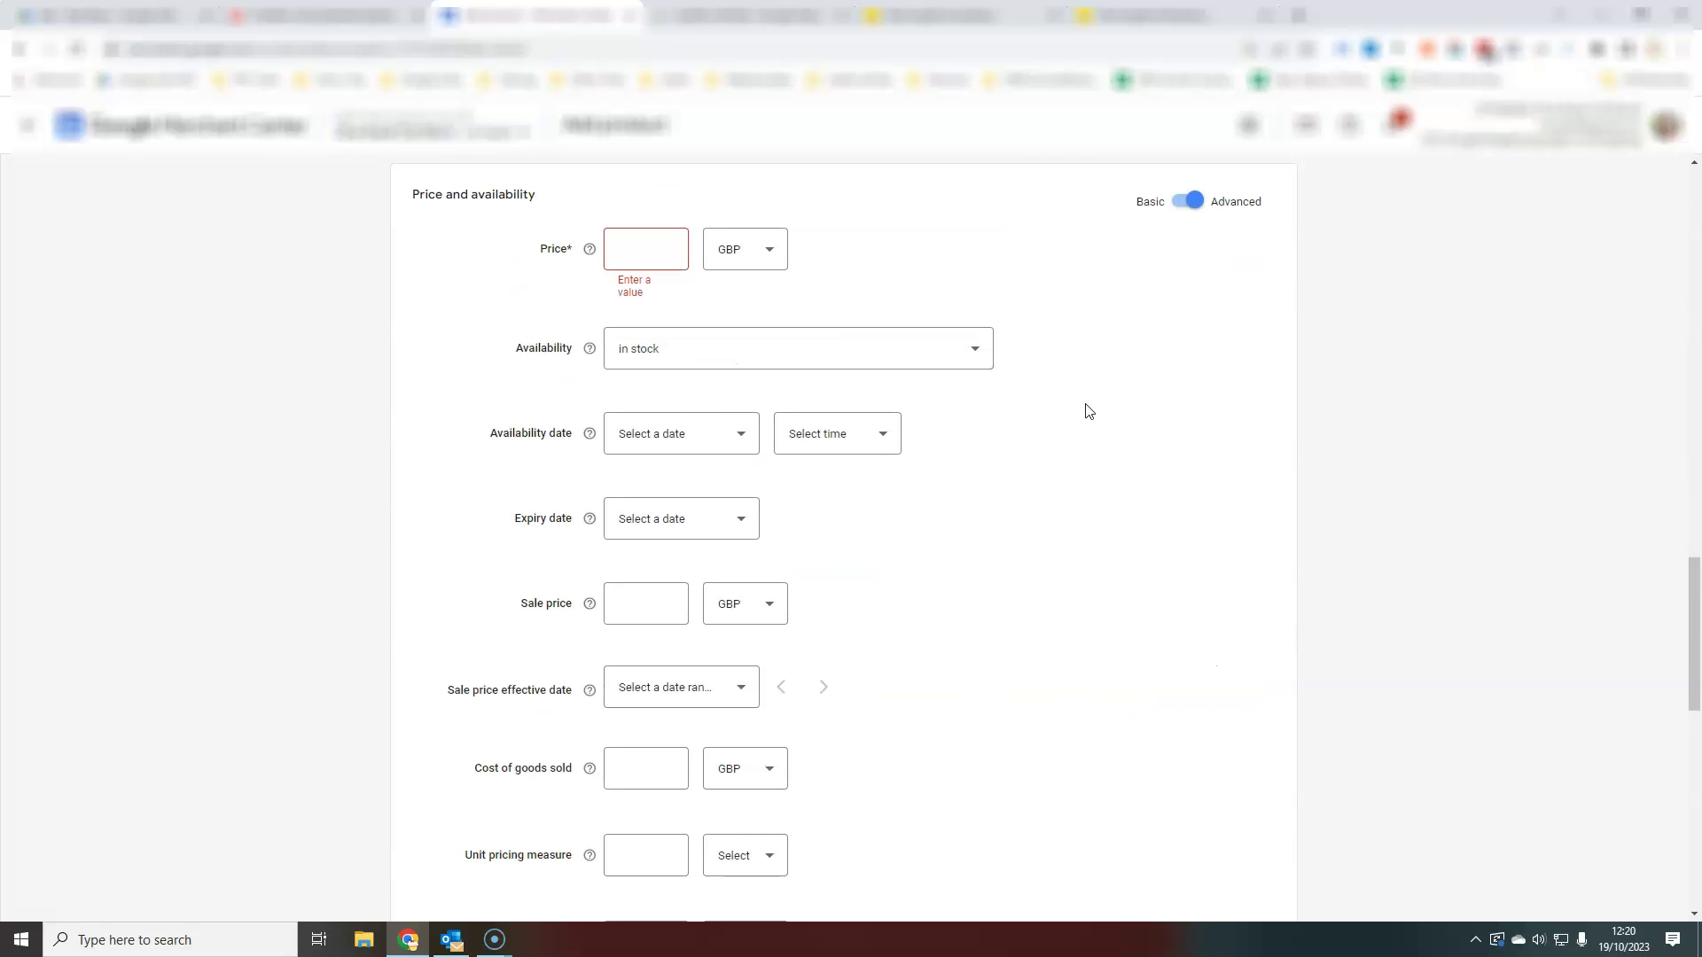
click(984, 350)
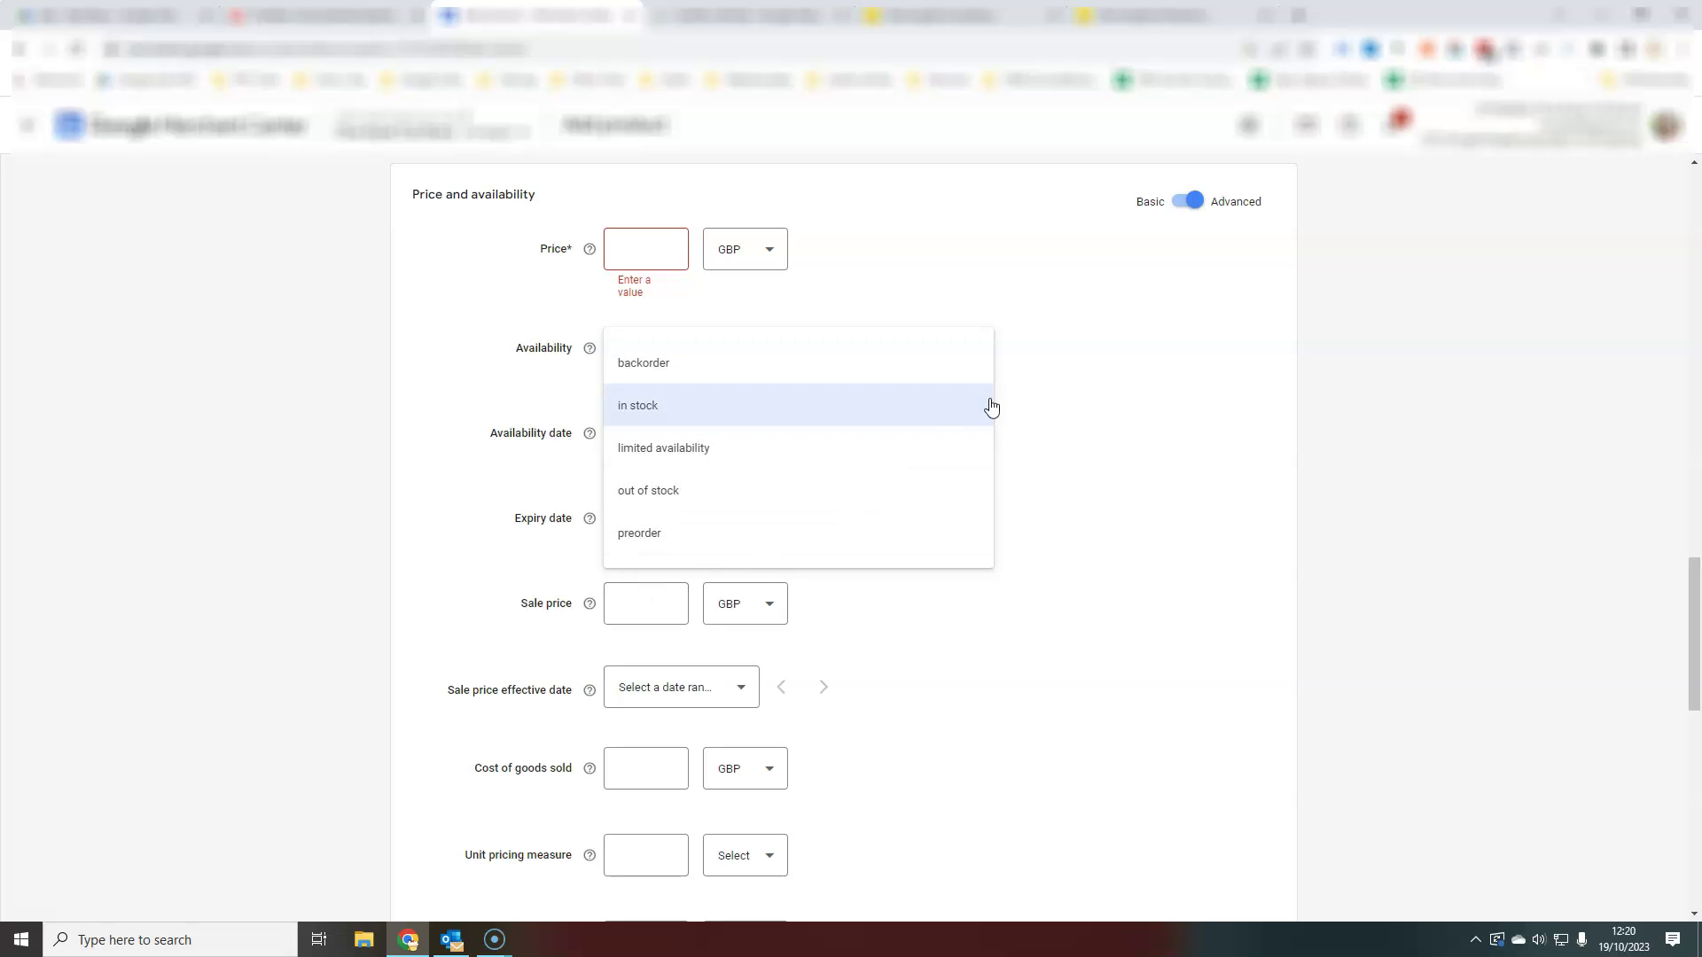
click(1099, 373)
click(656, 353)
click(1250, 471)
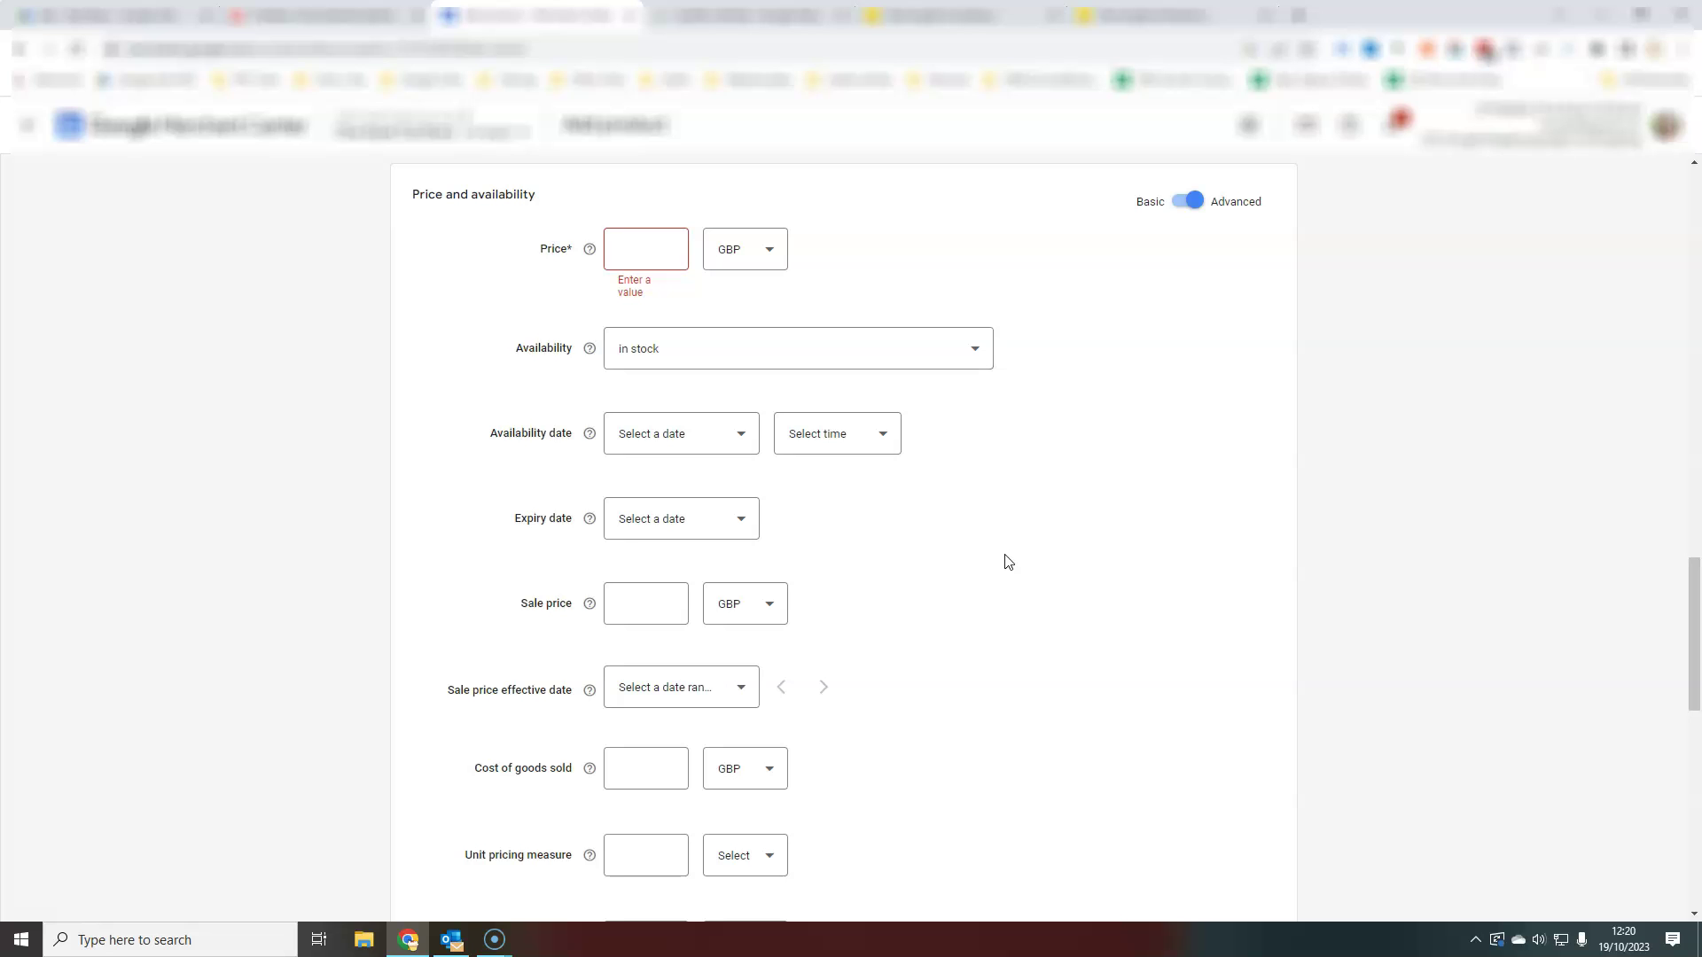
scroll(832, 683, down, 2)
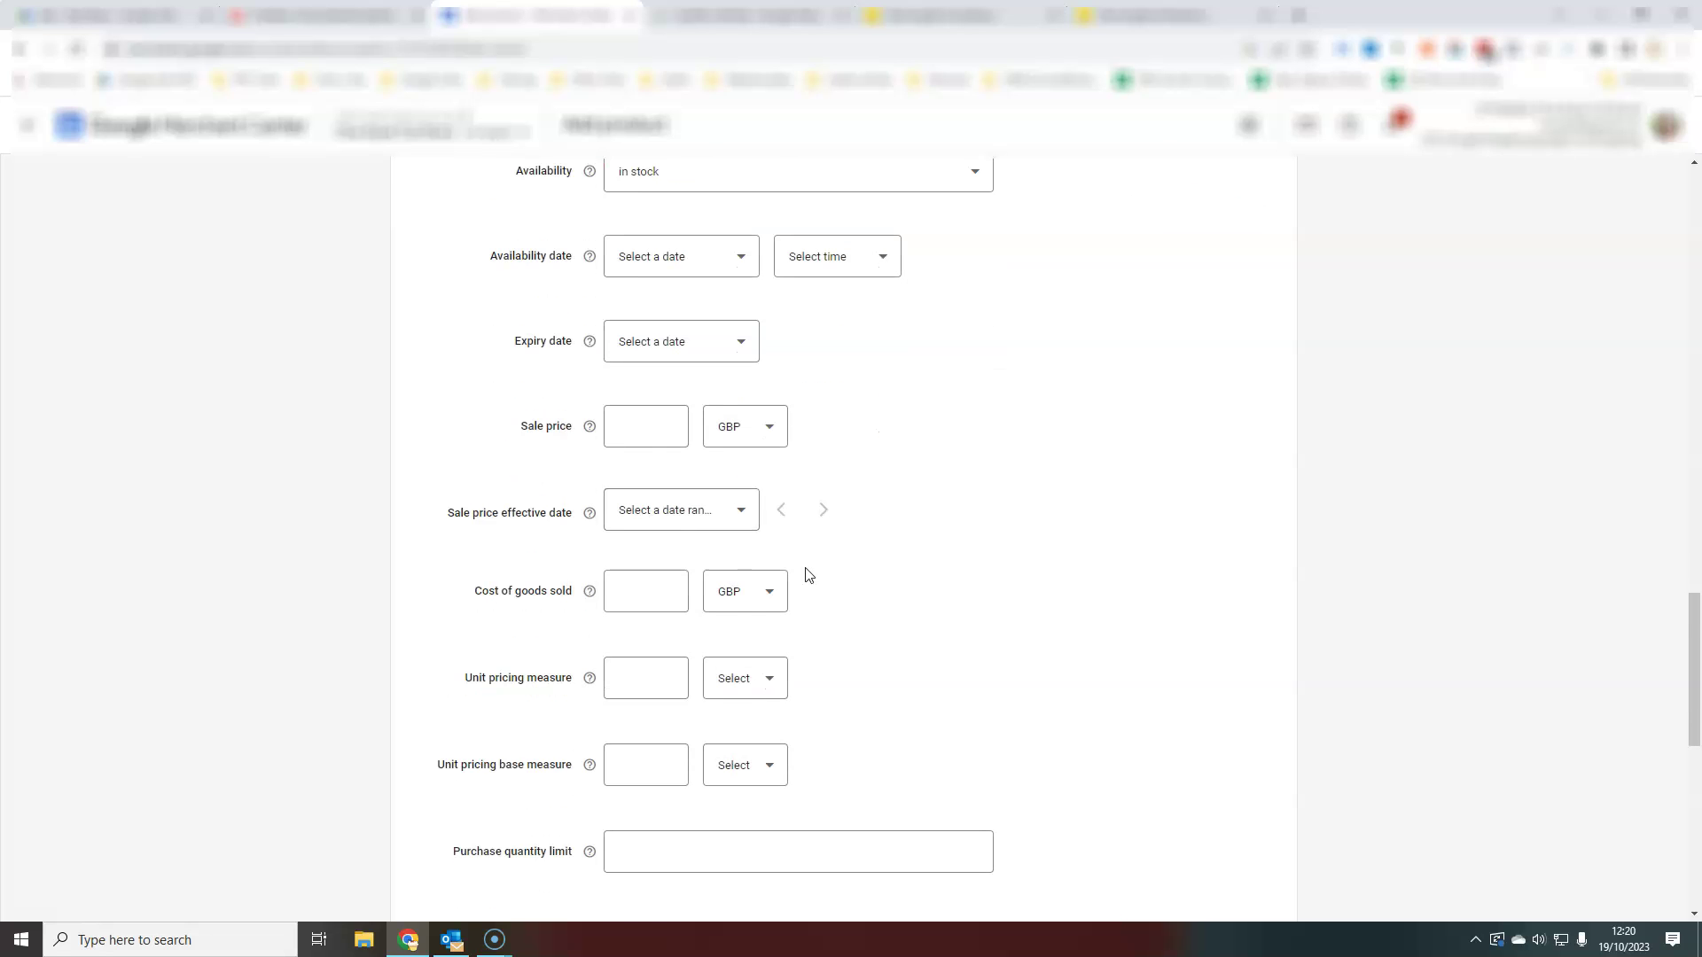
scroll(806, 574, down, 2)
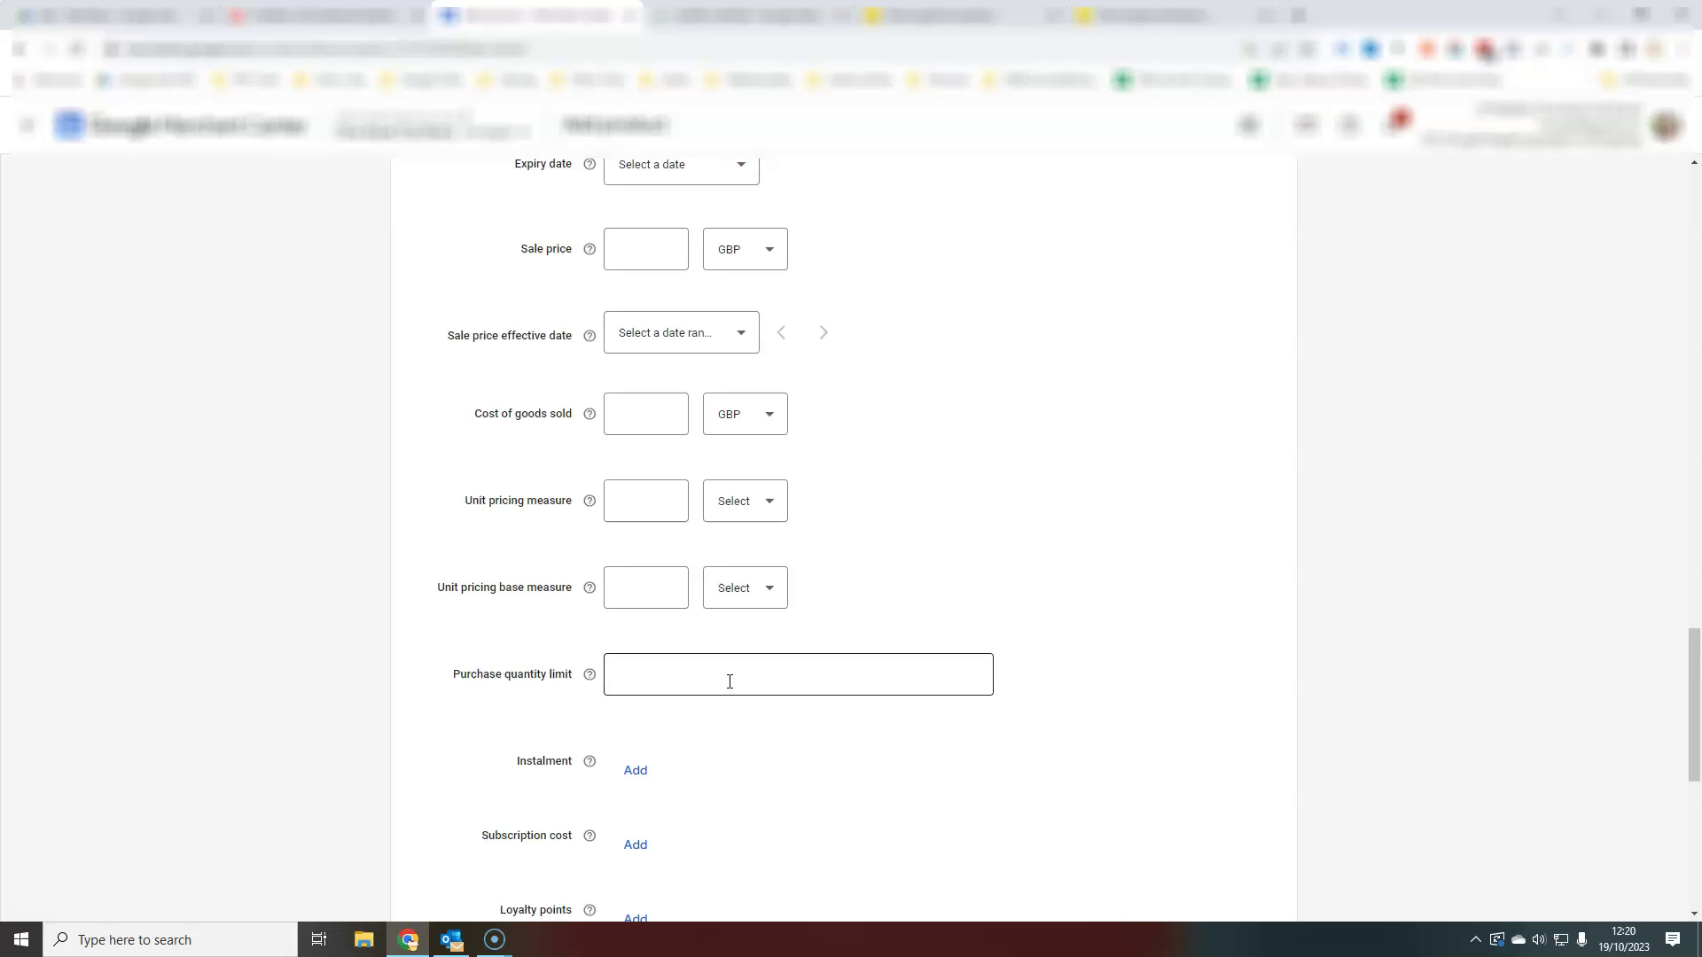
scroll(786, 741, down, 4)
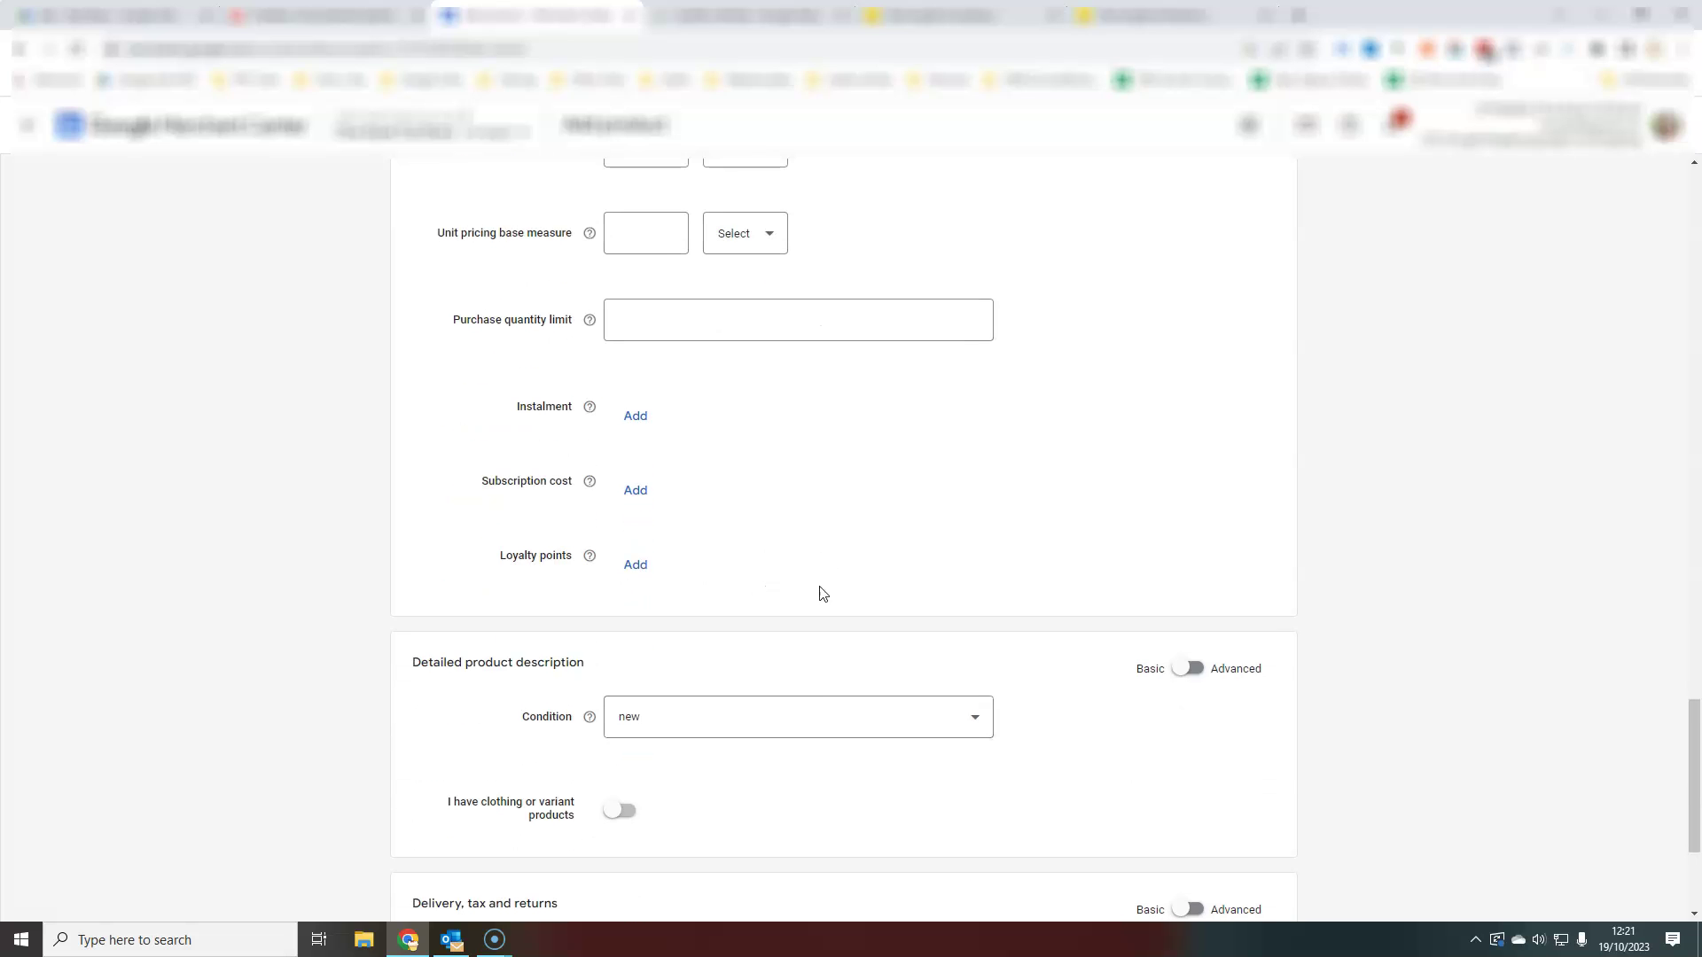
scroll(819, 530, down, 2)
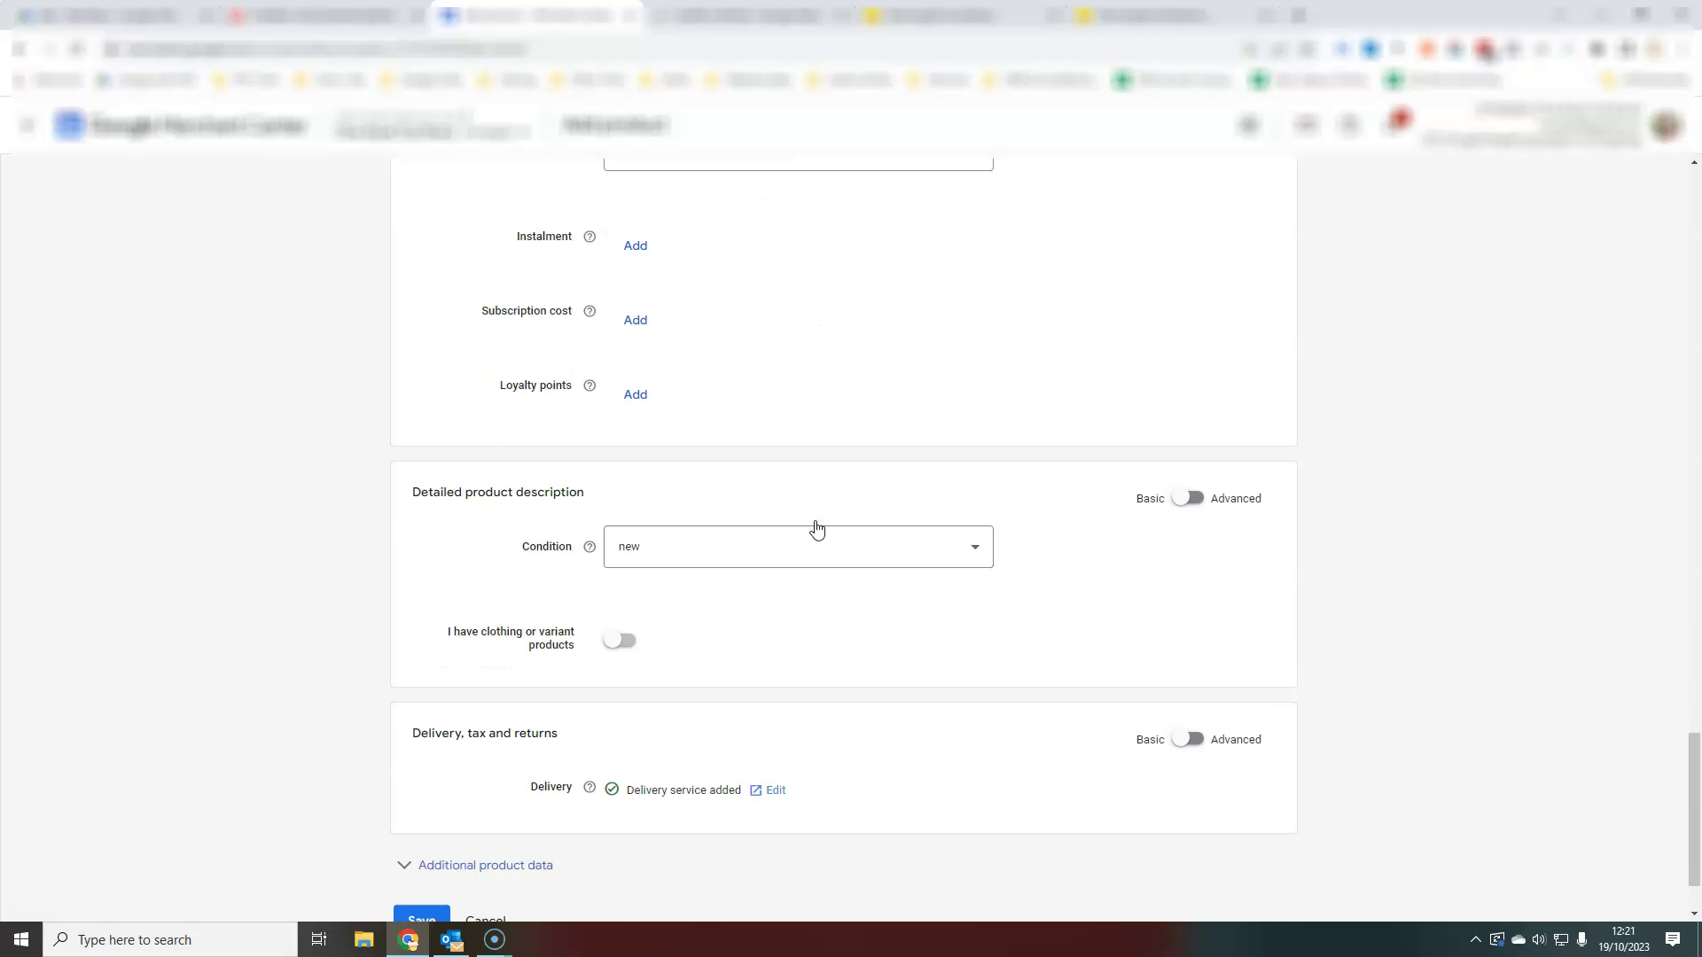
- Set Detailed product description to Advanced and toggle the clothing/variant option on, then off
click(1199, 495)
scroll(1139, 648, down, 1)
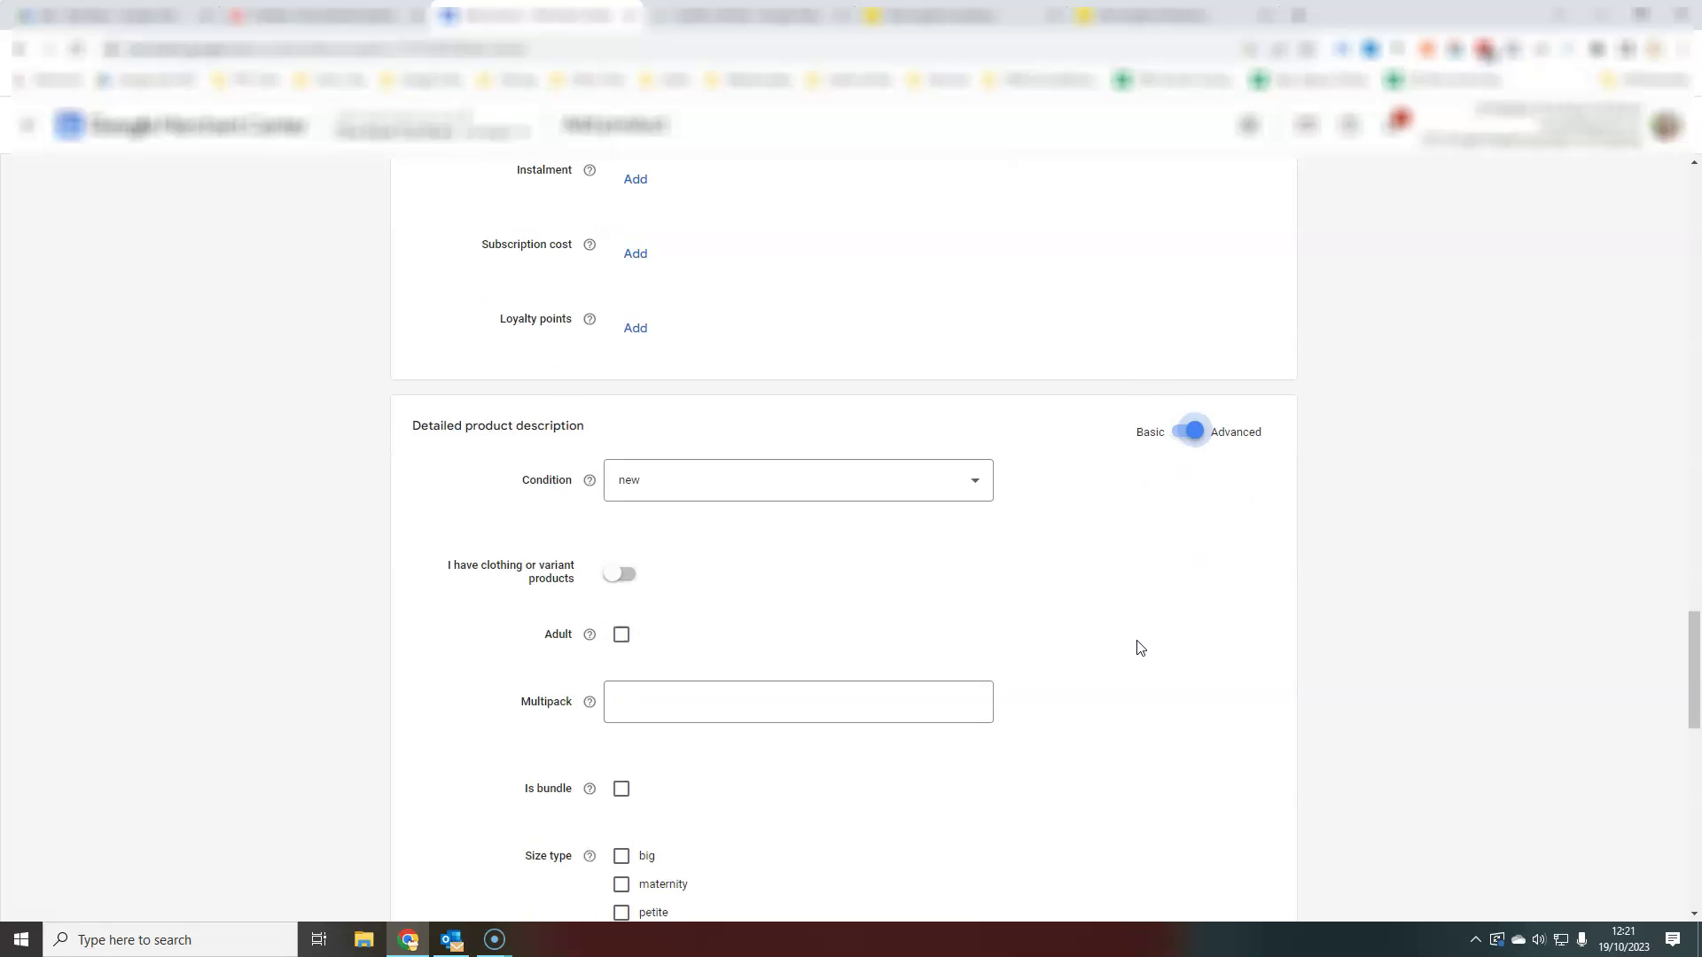
scroll(1140, 647, down, 2)
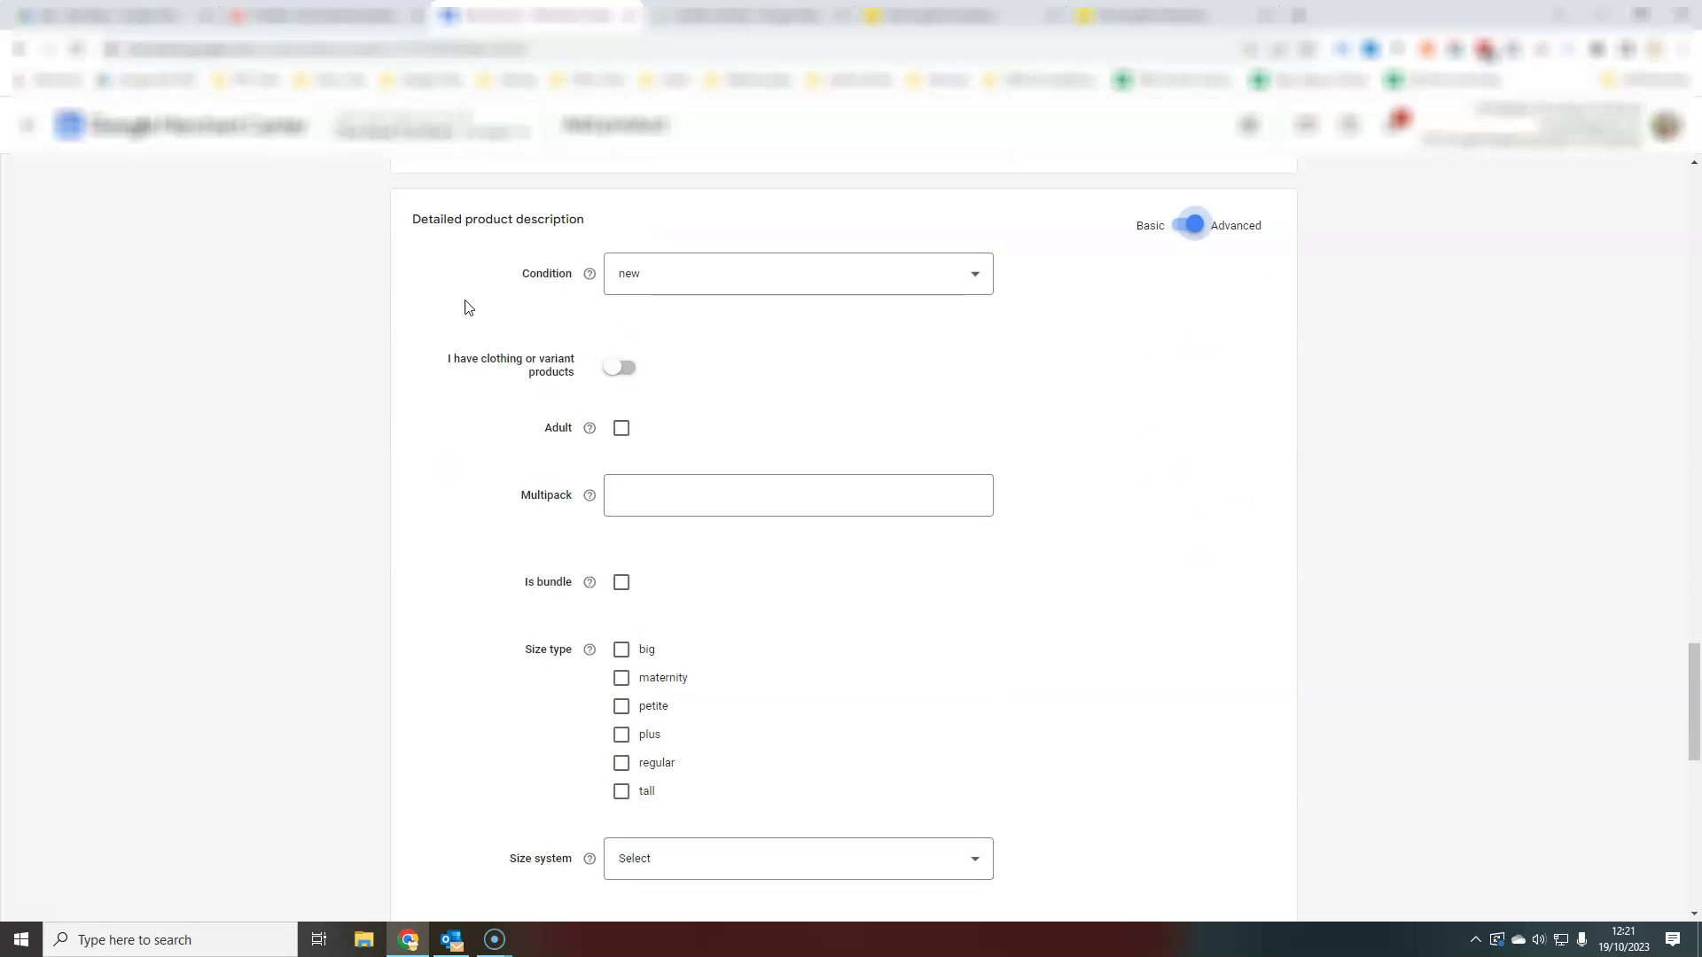
click(631, 365)
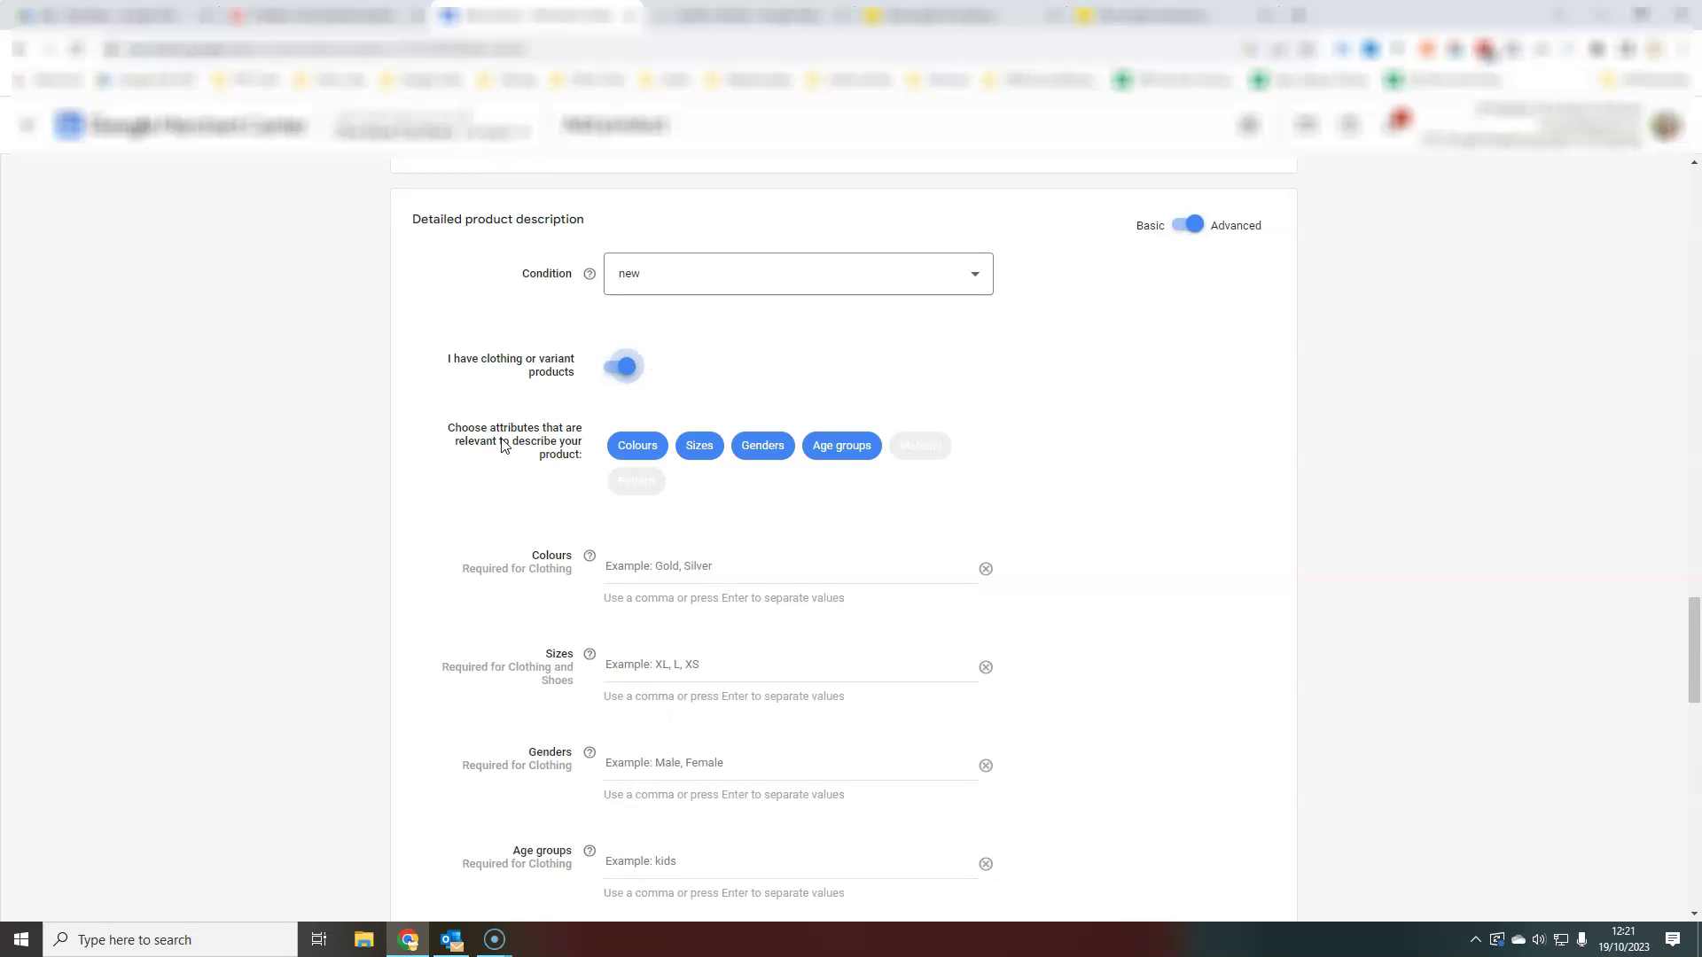
click(610, 372)
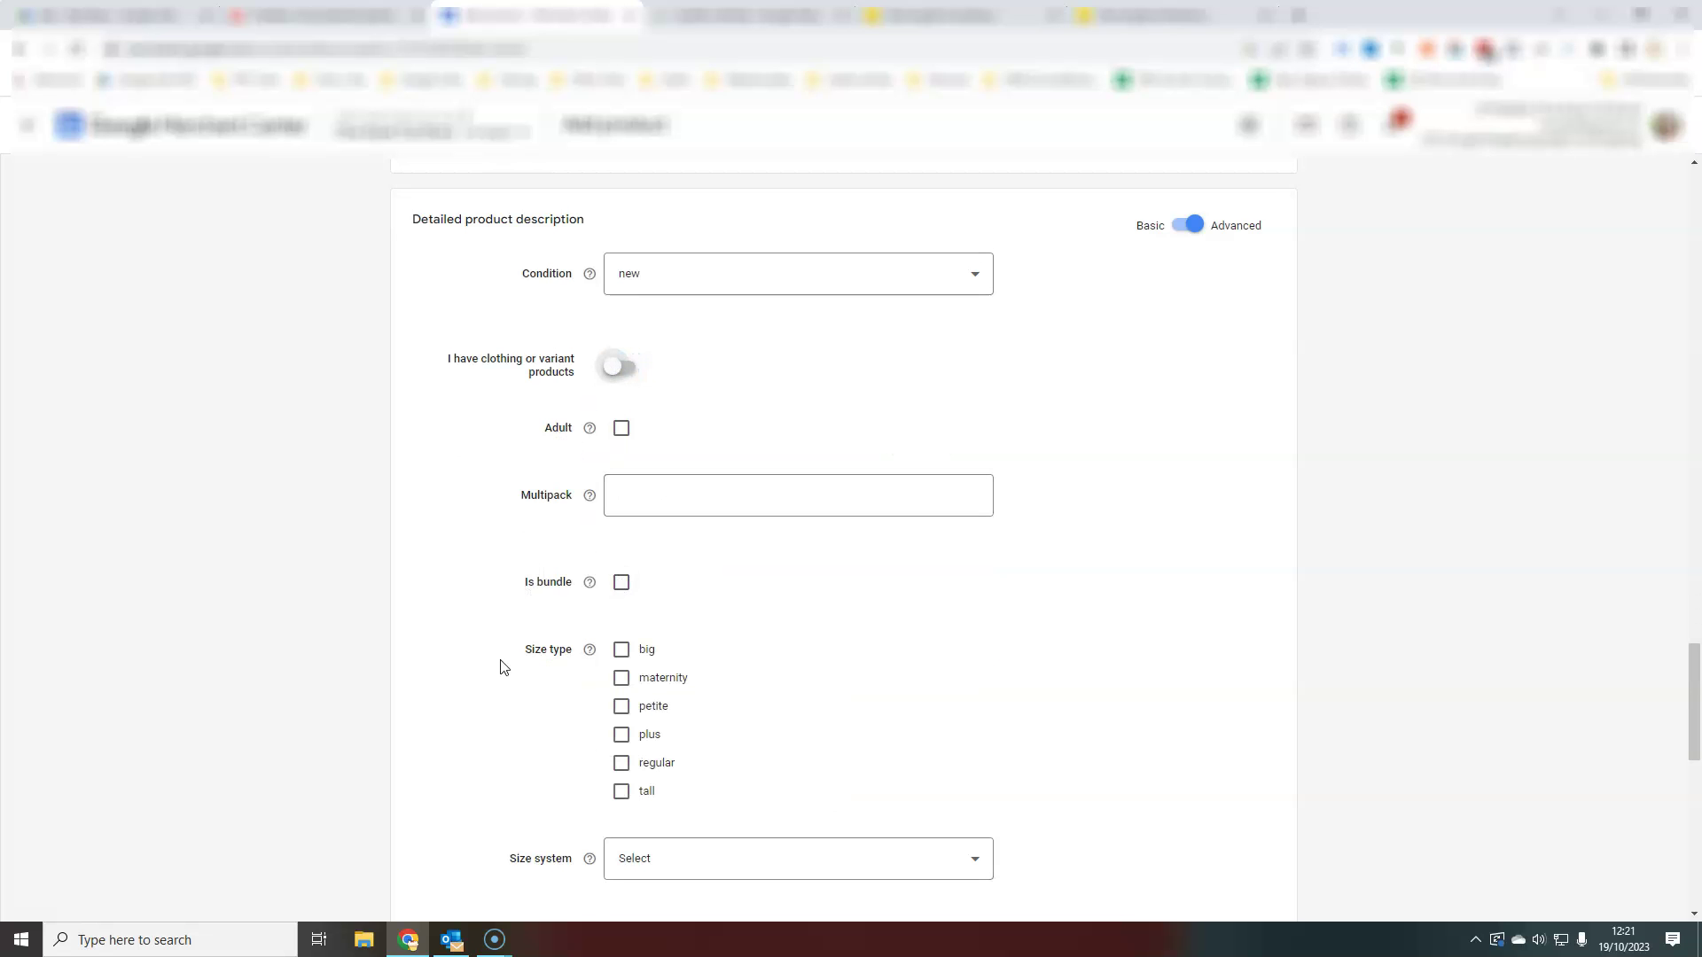
- Expand Additional product data to show Ad campaigns and Product category options
scroll(758, 728, down, 3)
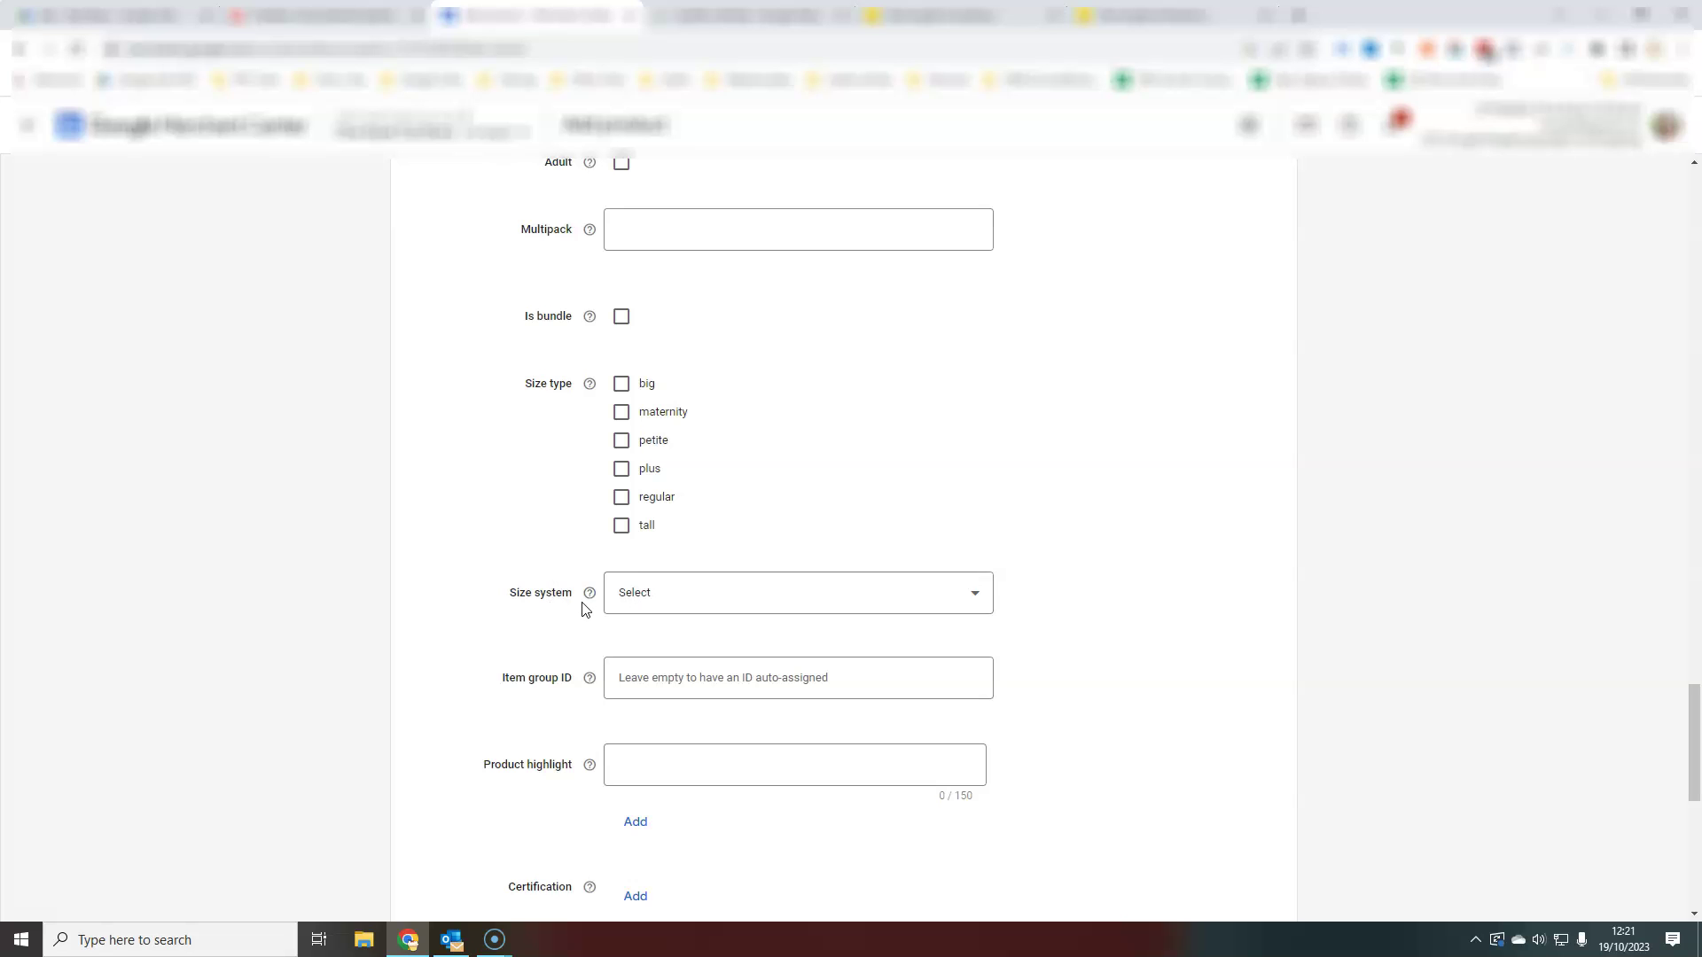
scroll(1212, 667, down, 2)
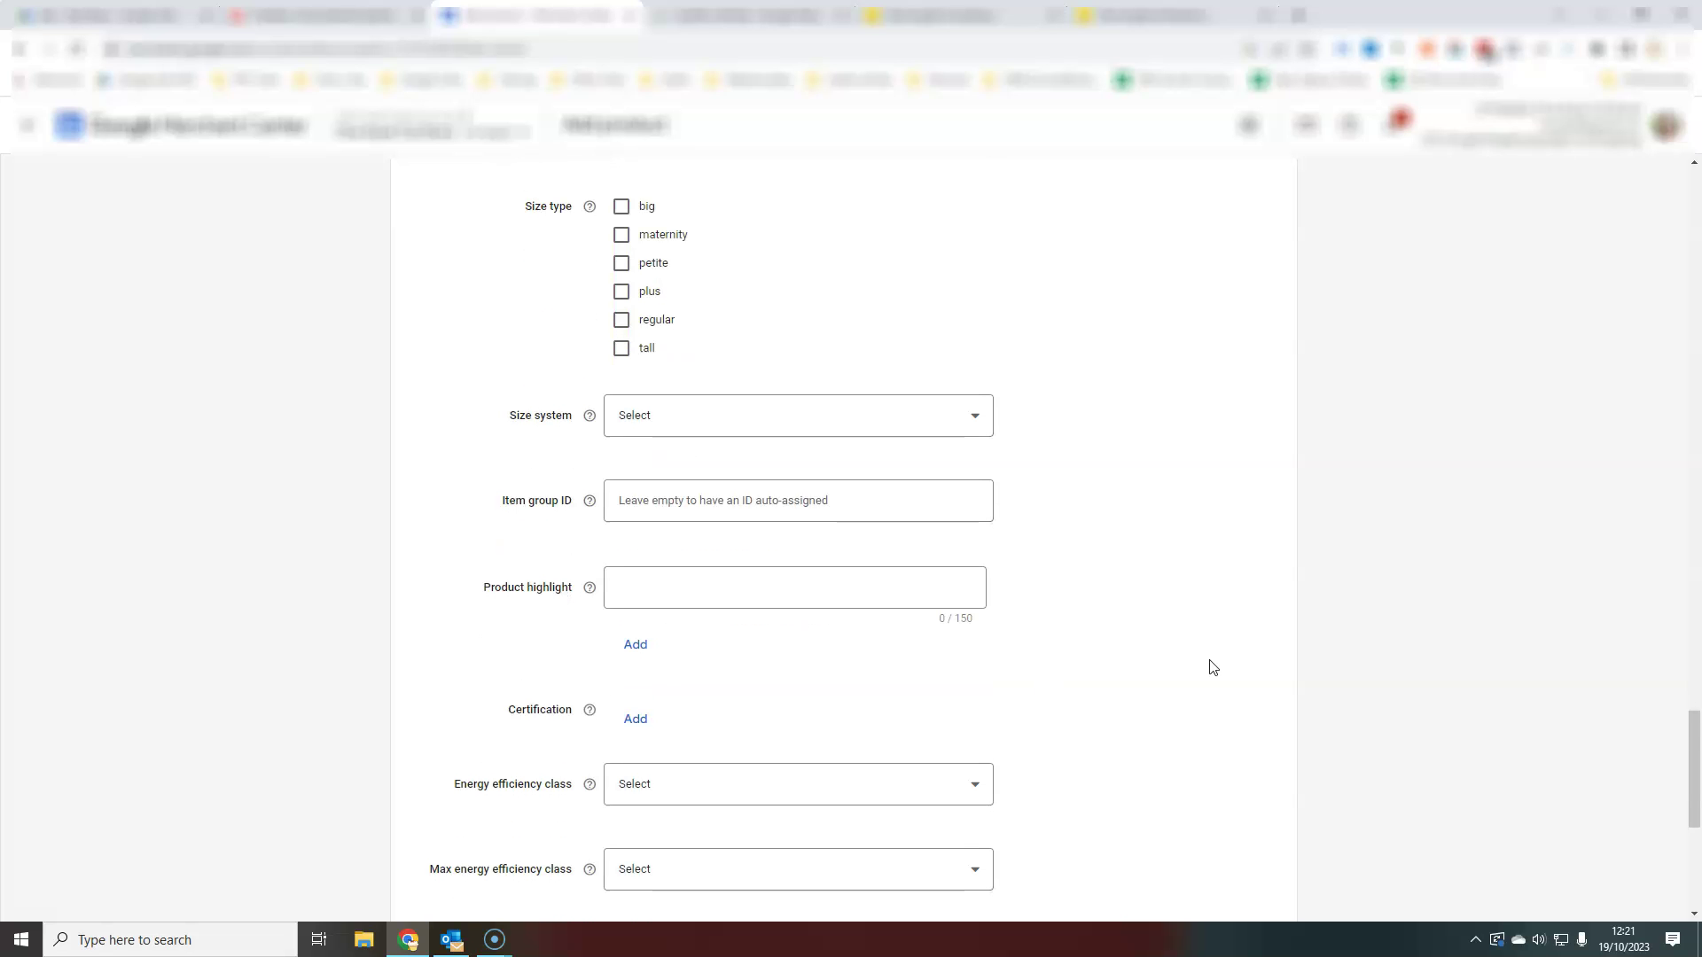
scroll(1048, 296, down, 2)
scroll(1017, 494, down, 2)
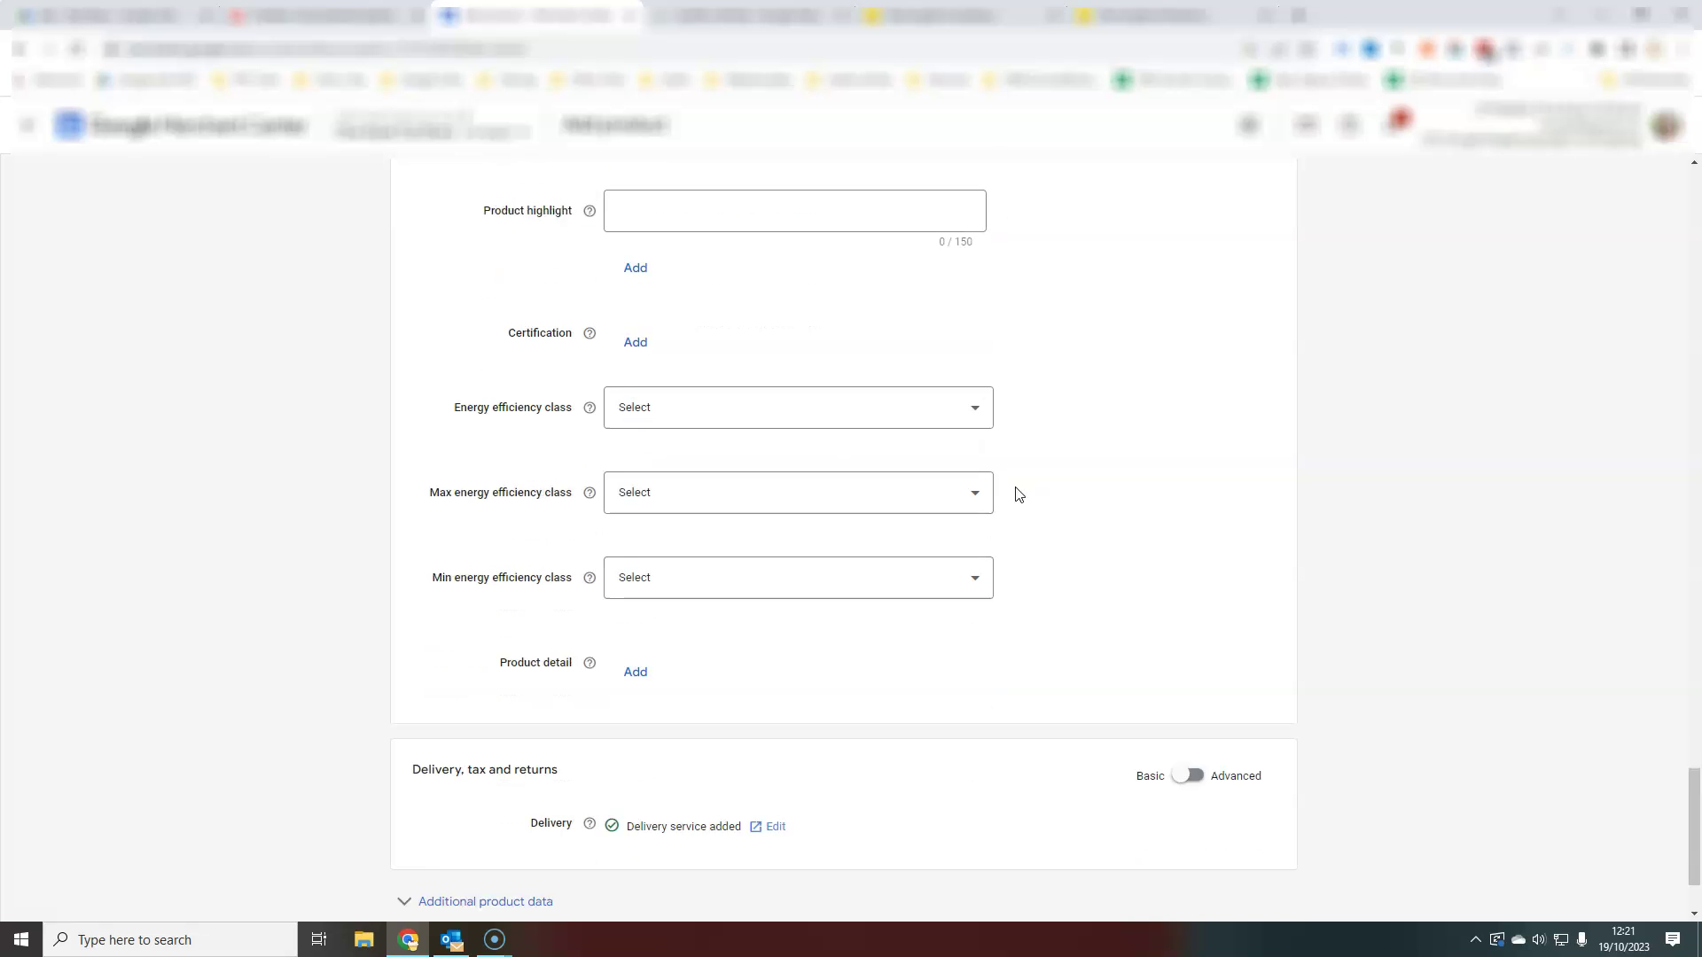
scroll(1017, 493, down, 2)
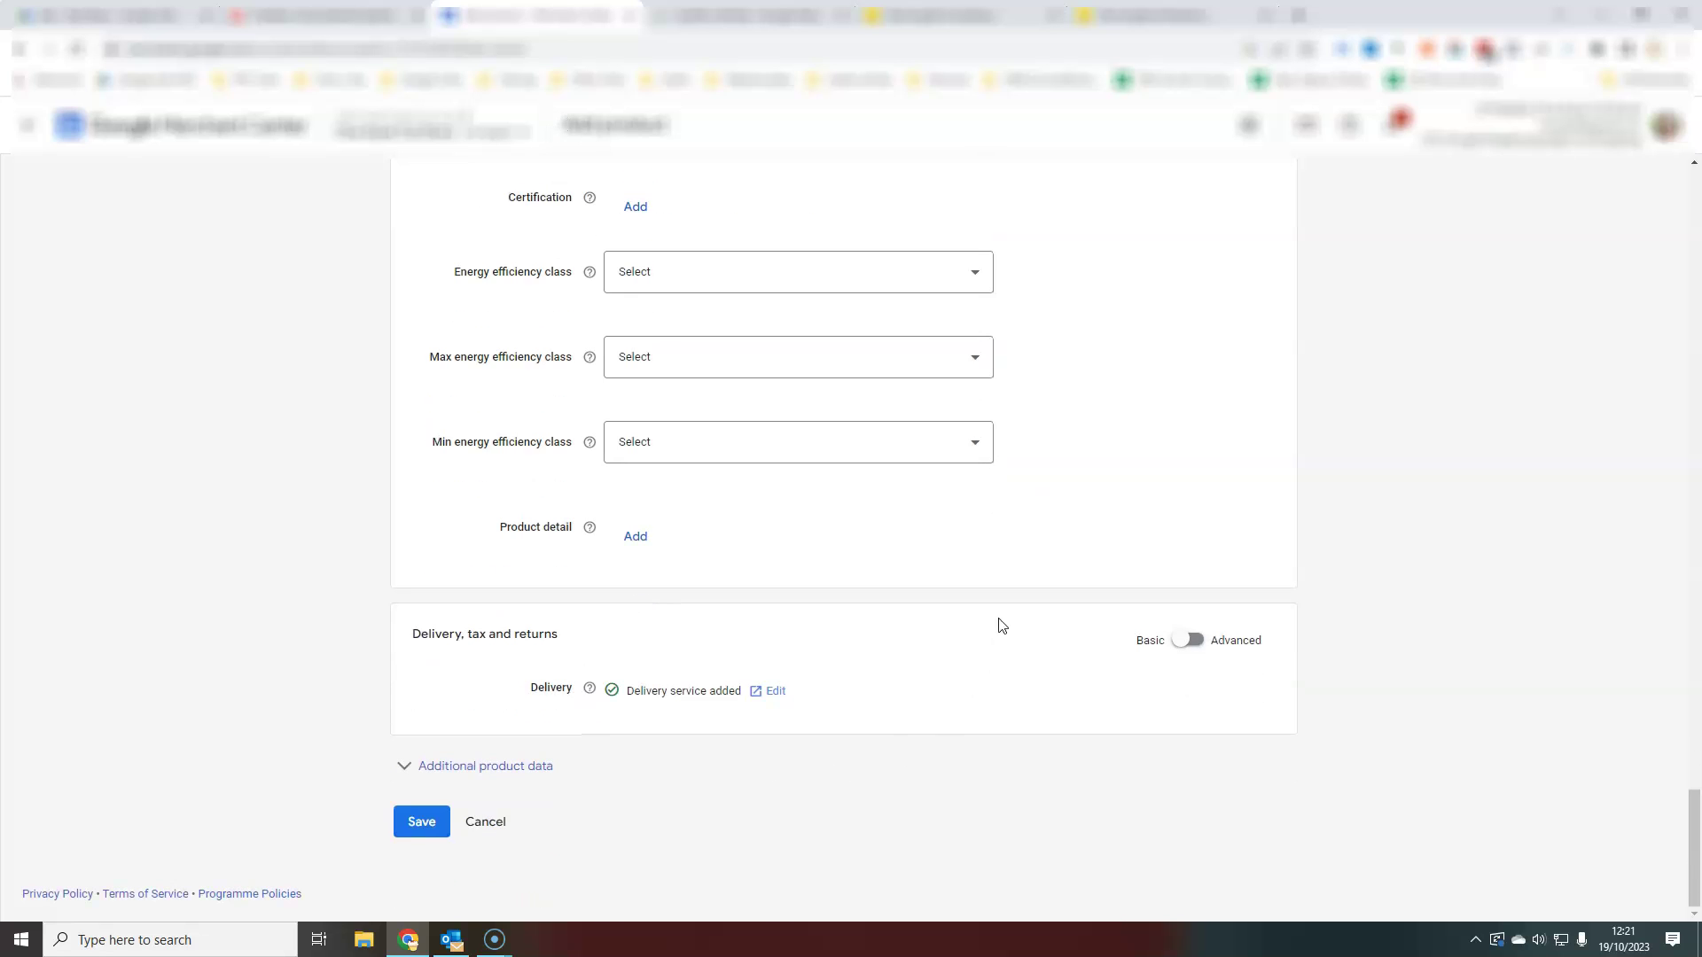
click(405, 766)
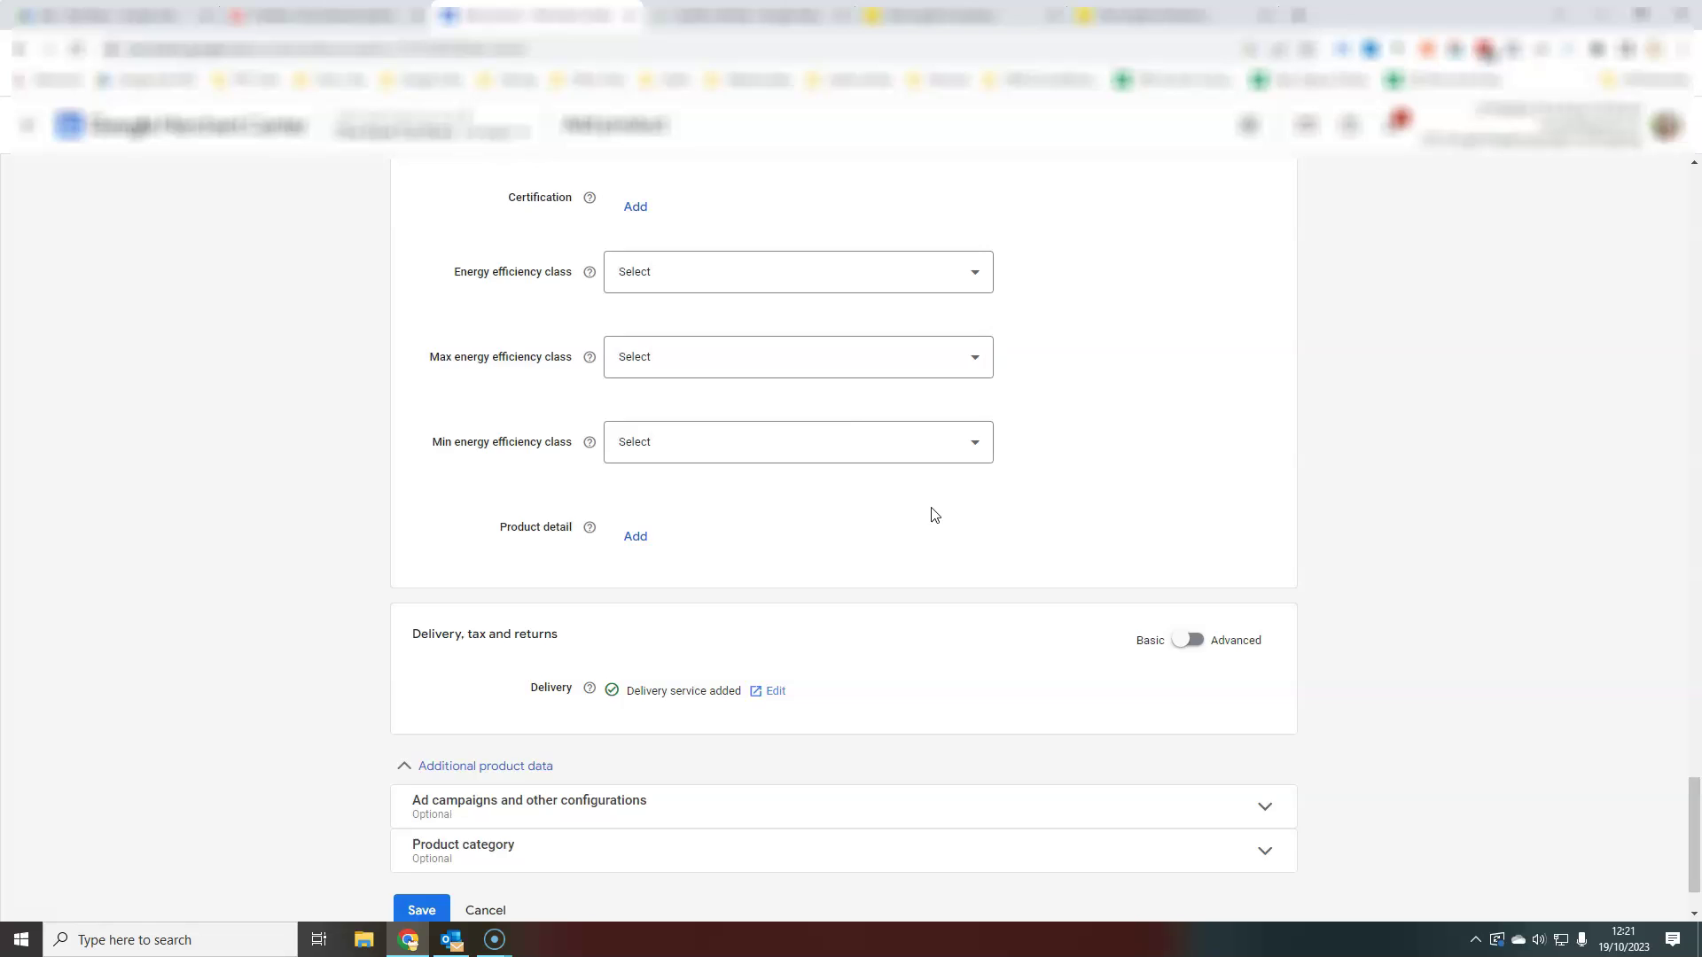
- Expand Product category and focus the empty Google product category field above Product type
scroll(935, 514, down, 1)
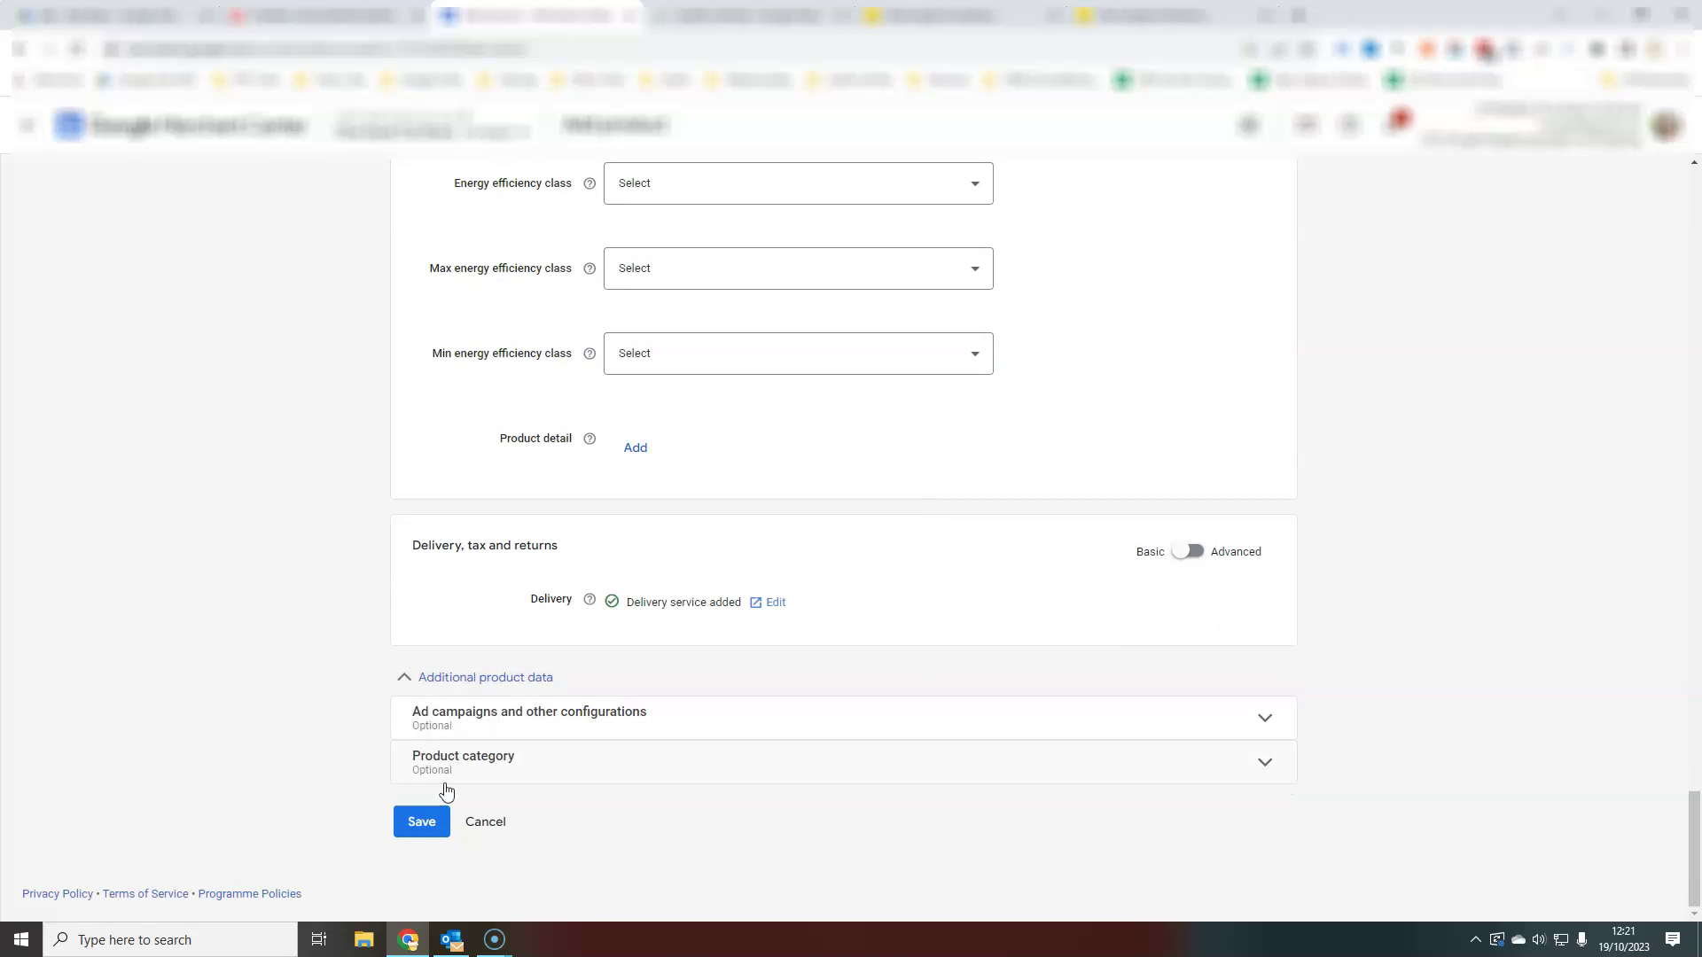
click(1238, 758)
scroll(1240, 759, down, 3)
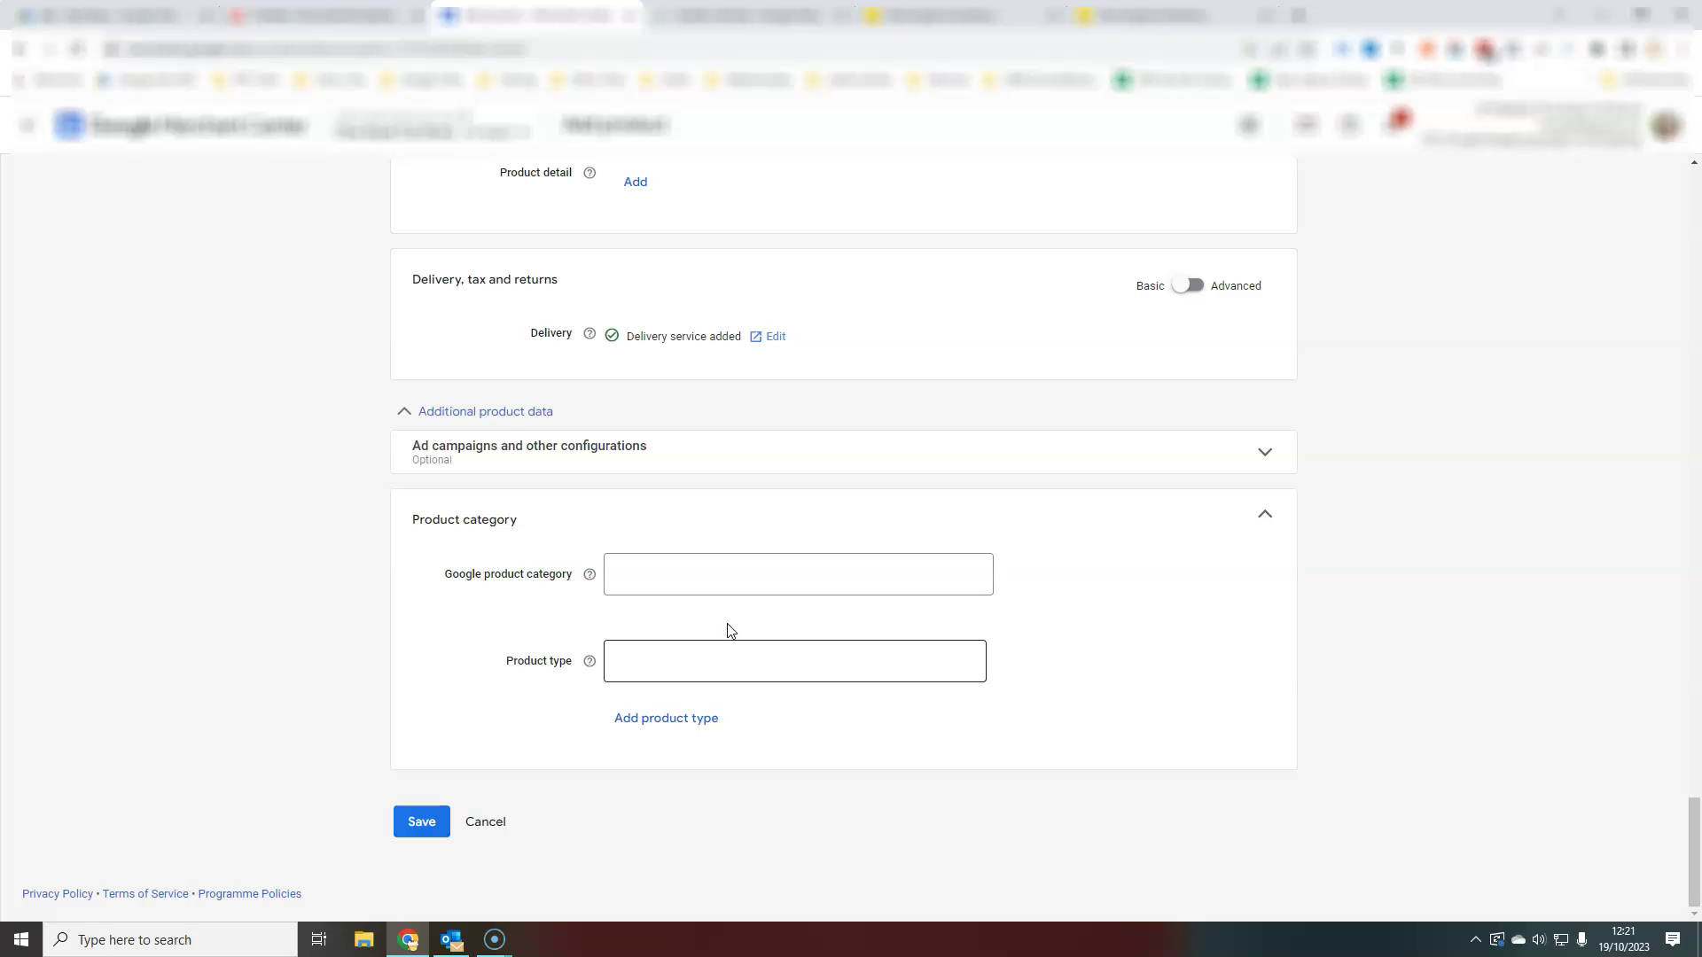
click(642, 572)
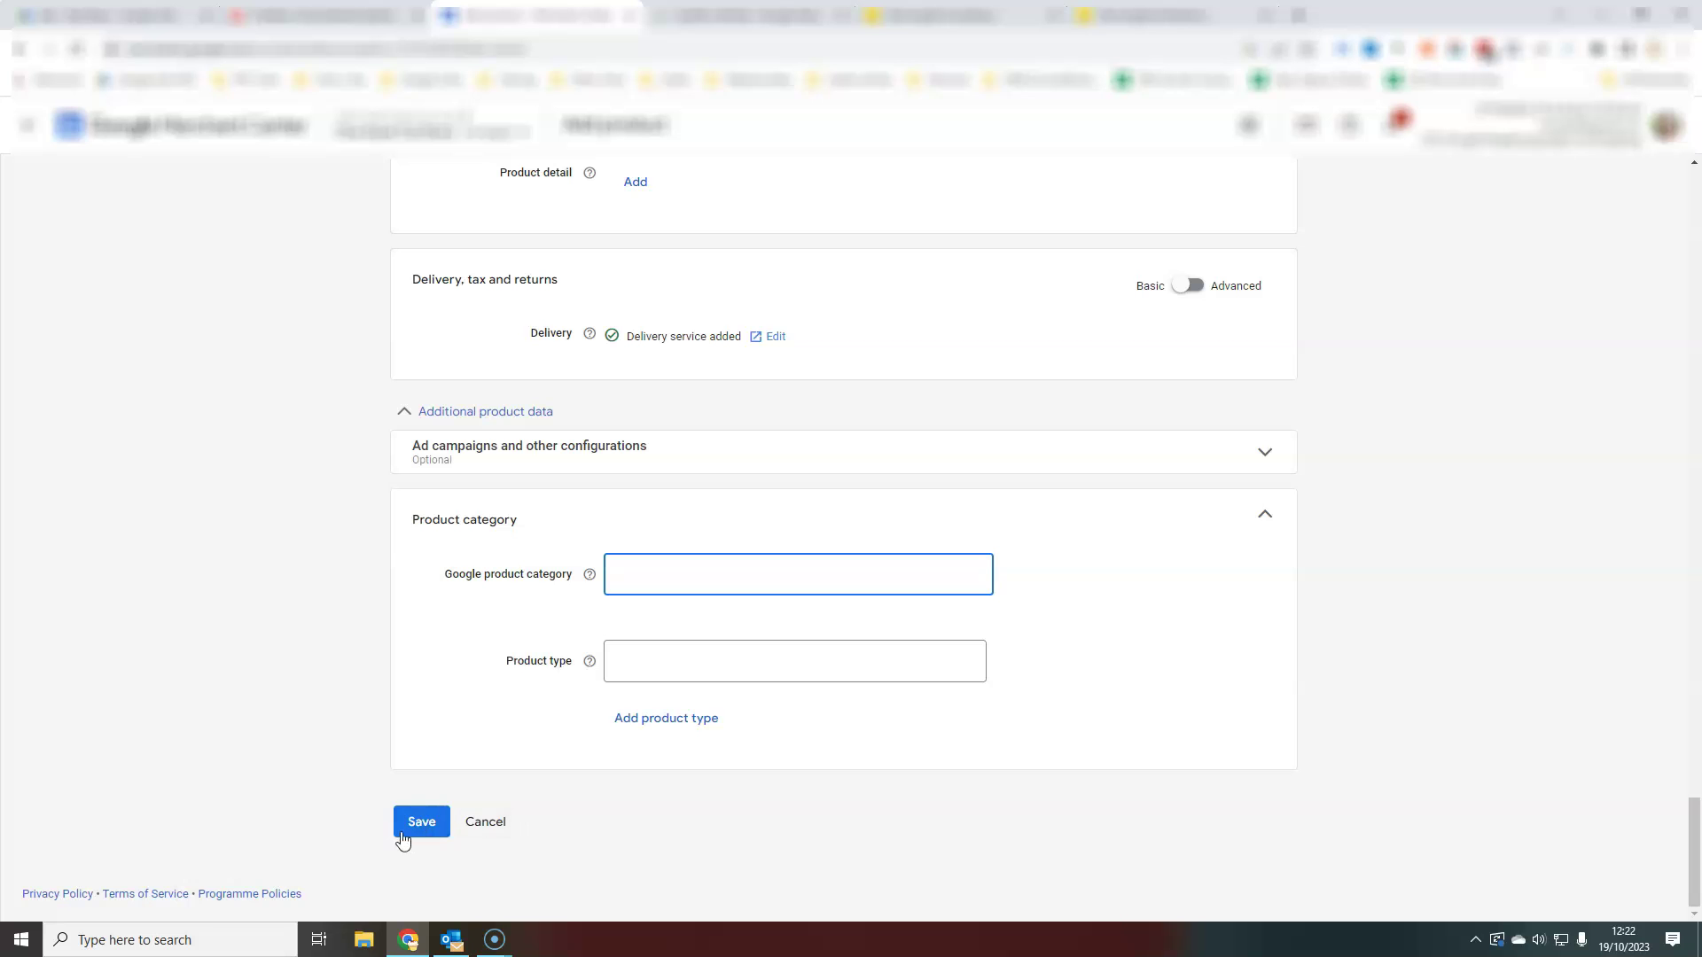
scroll(1264, 821, up, 20)
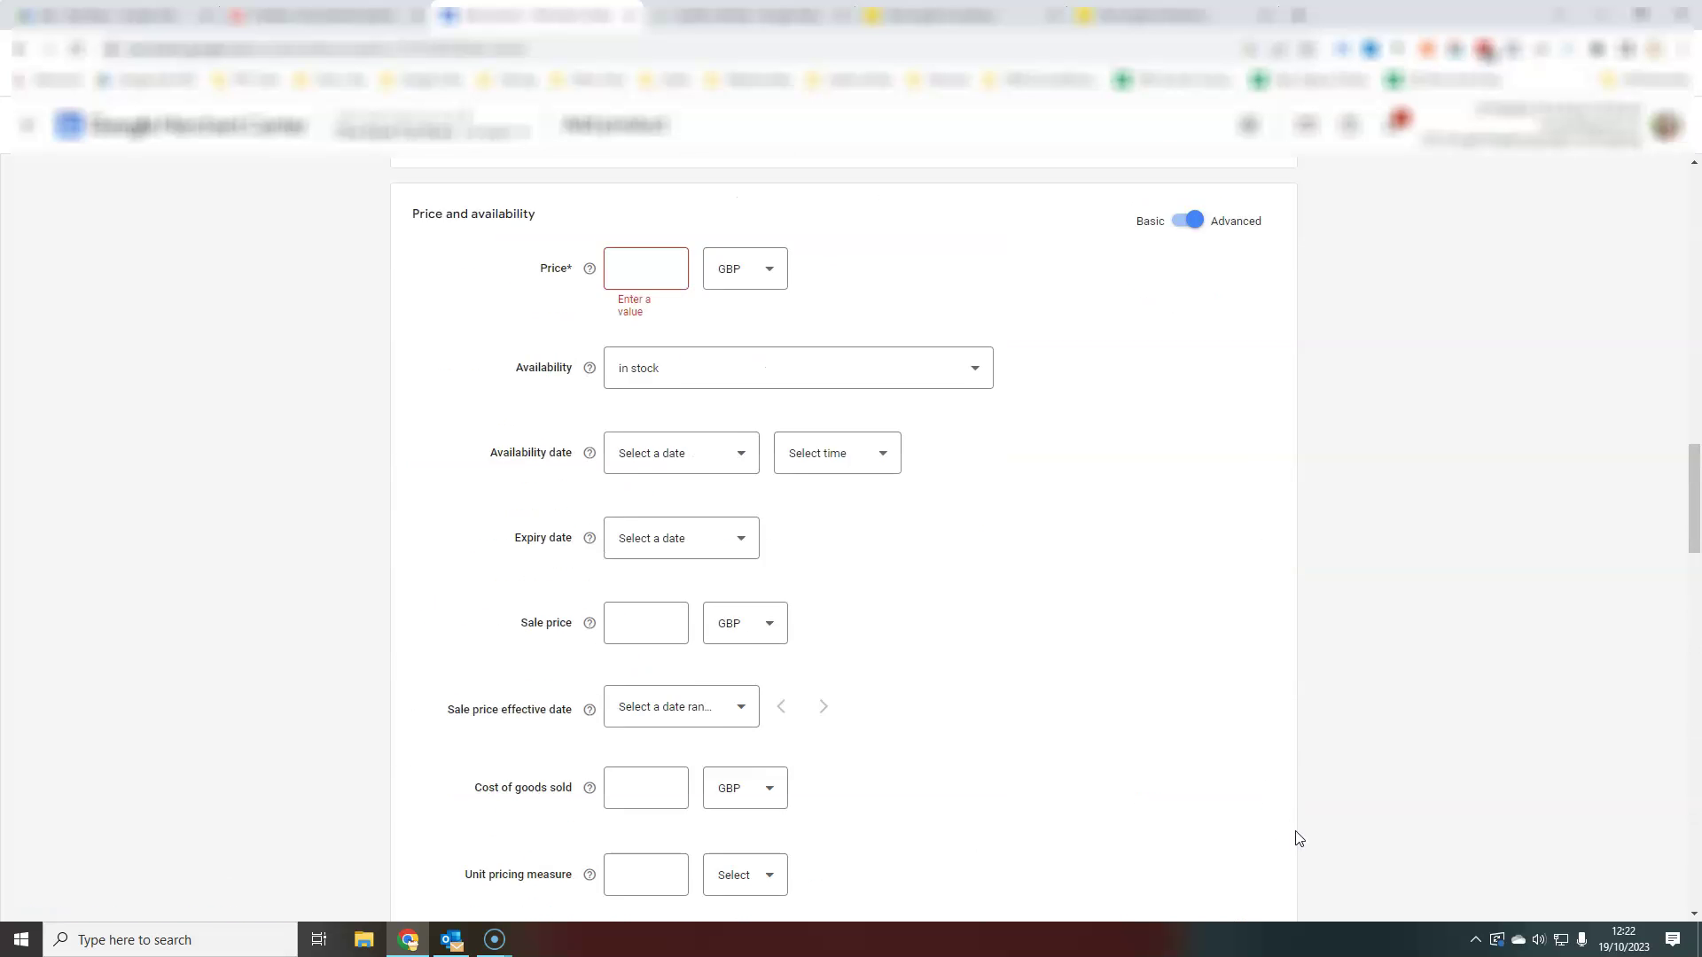
scroll(1294, 836, up, 10)
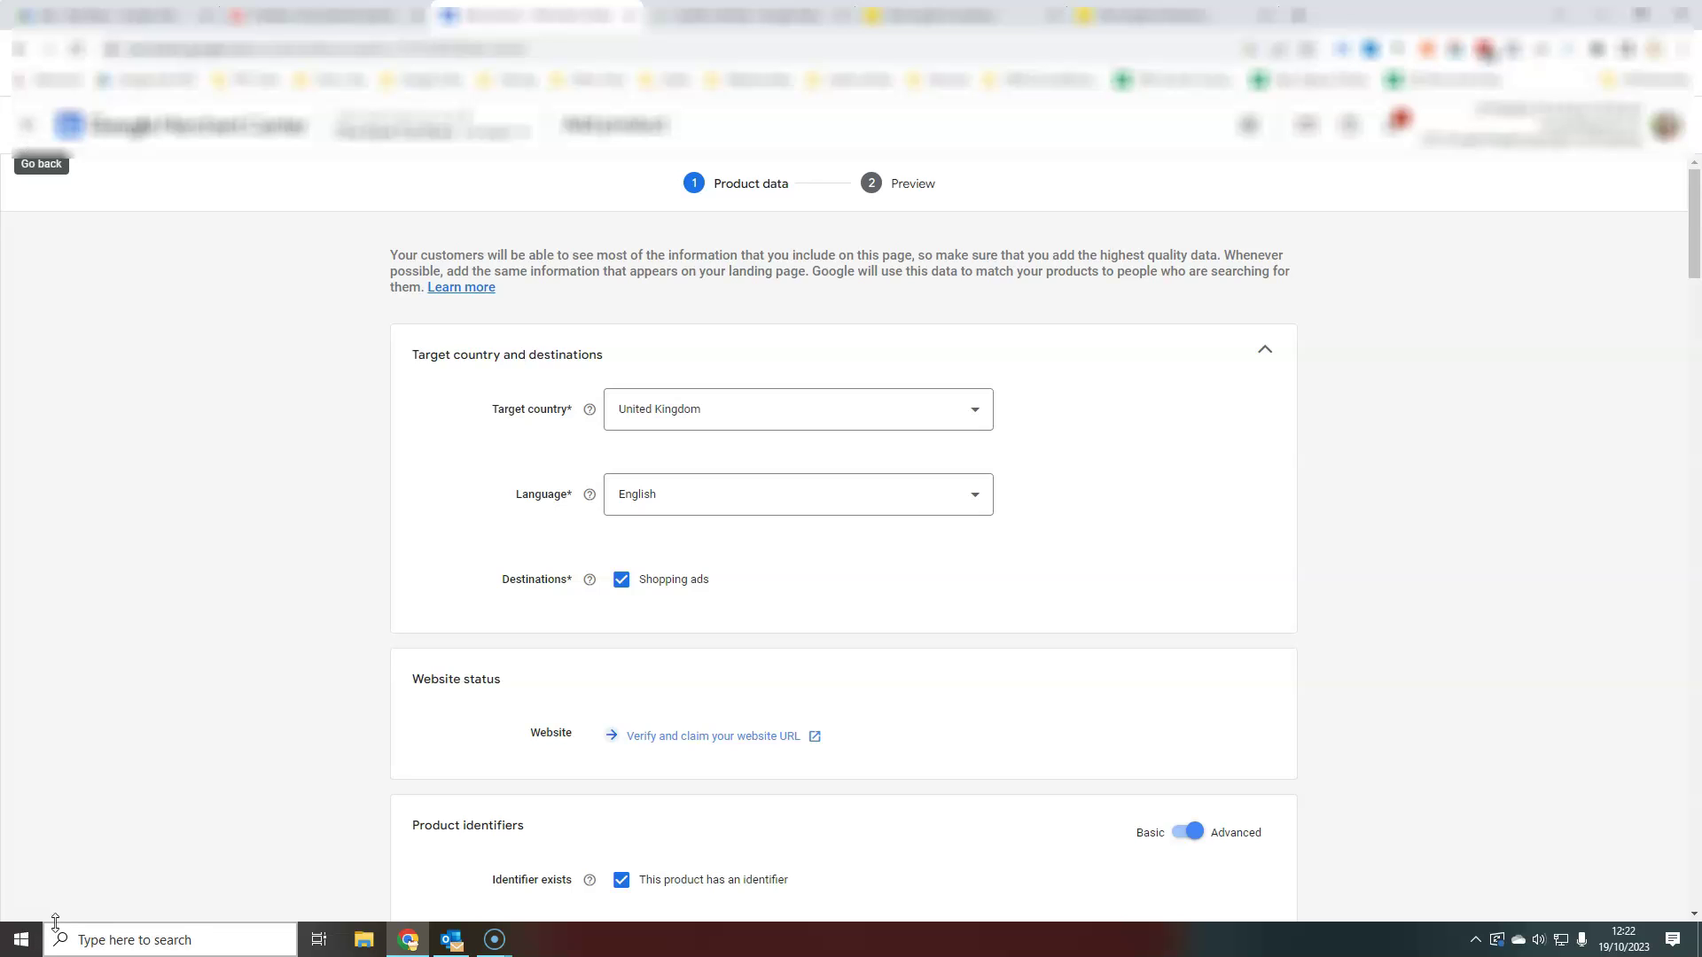
- Leave the unsaved product form via the Go back arrow
click(29, 133)
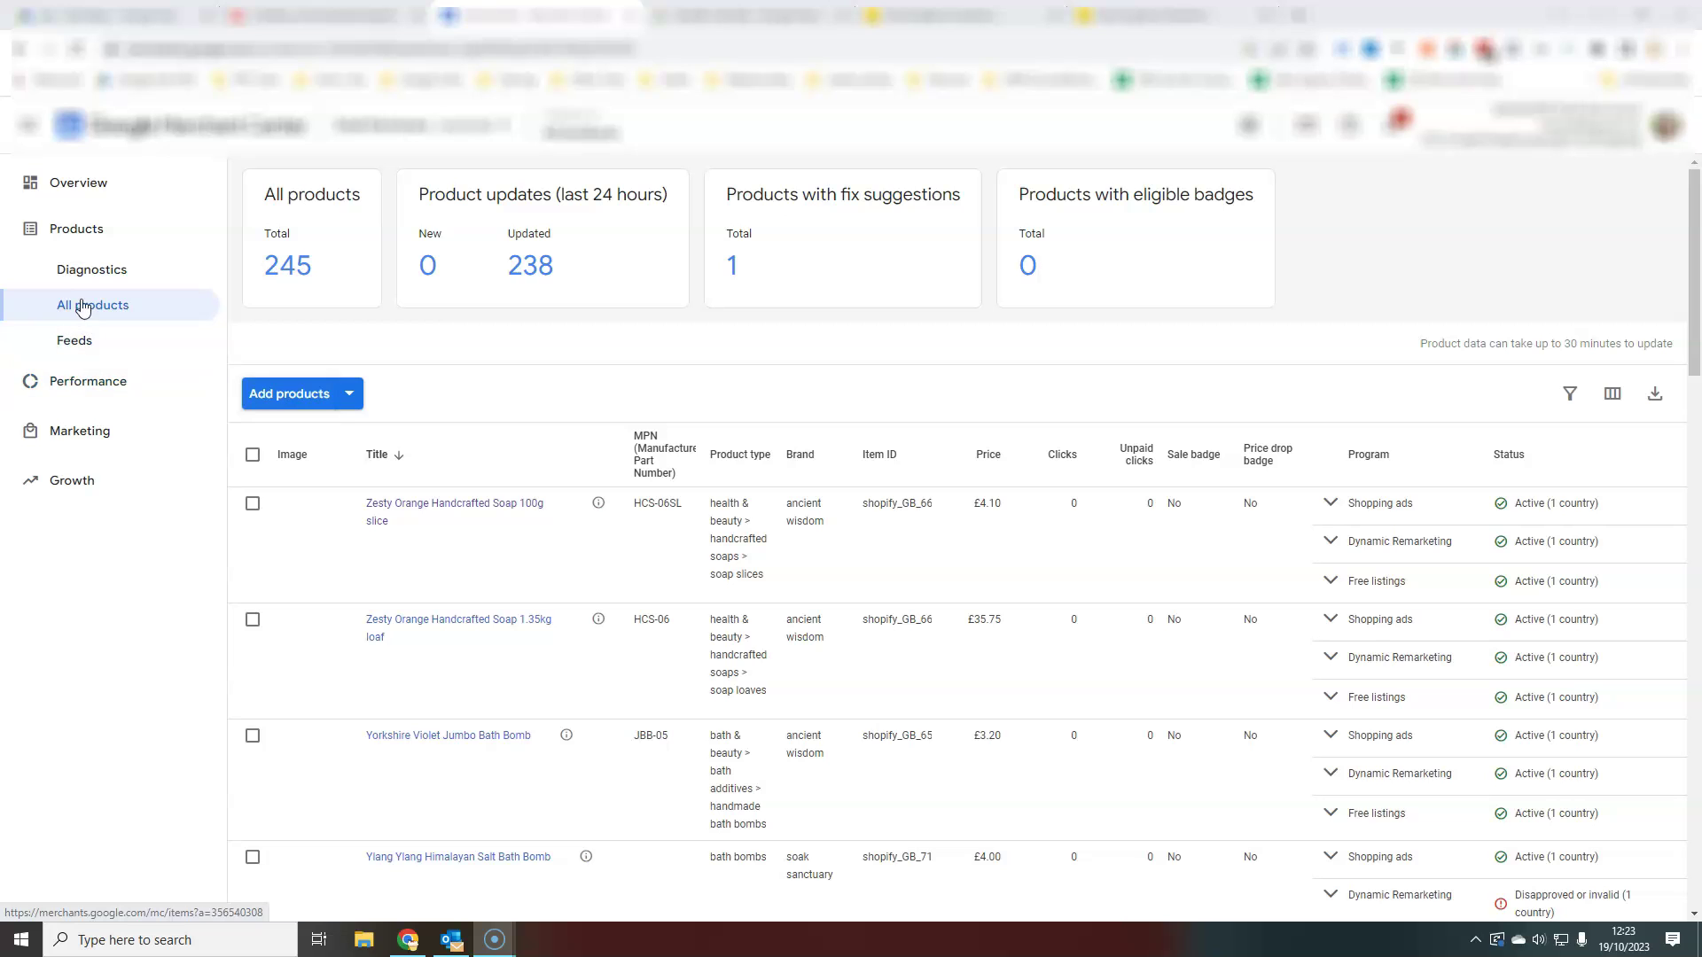
click(255, 401)
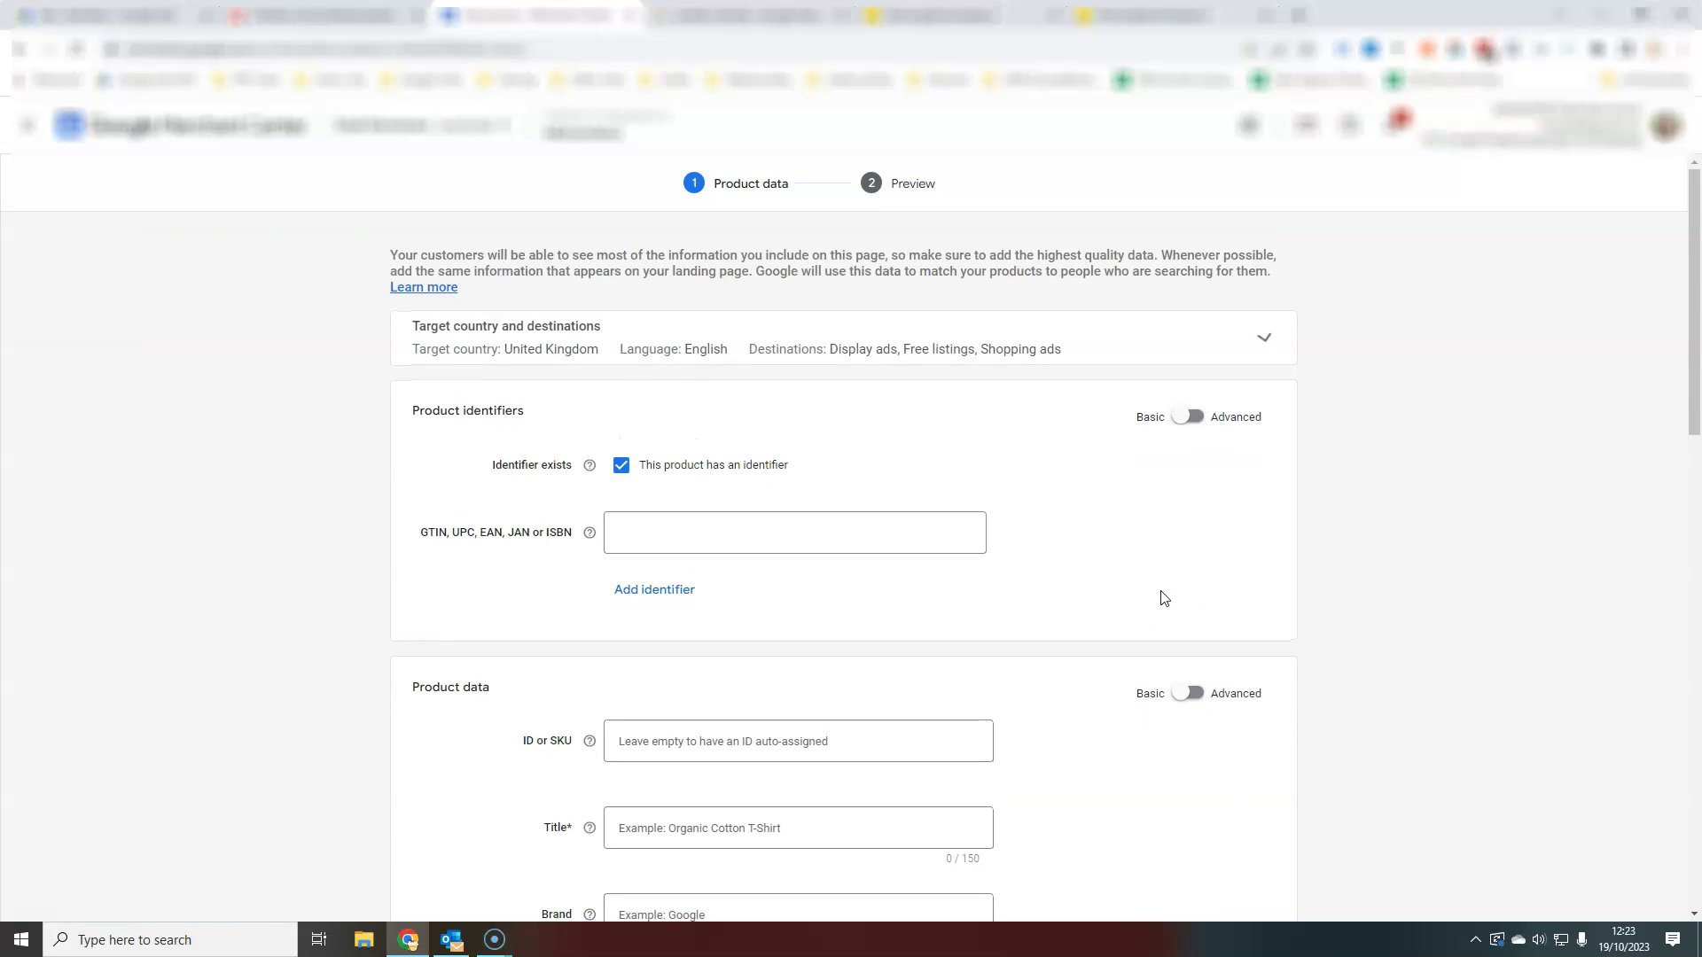
click(33, 129)
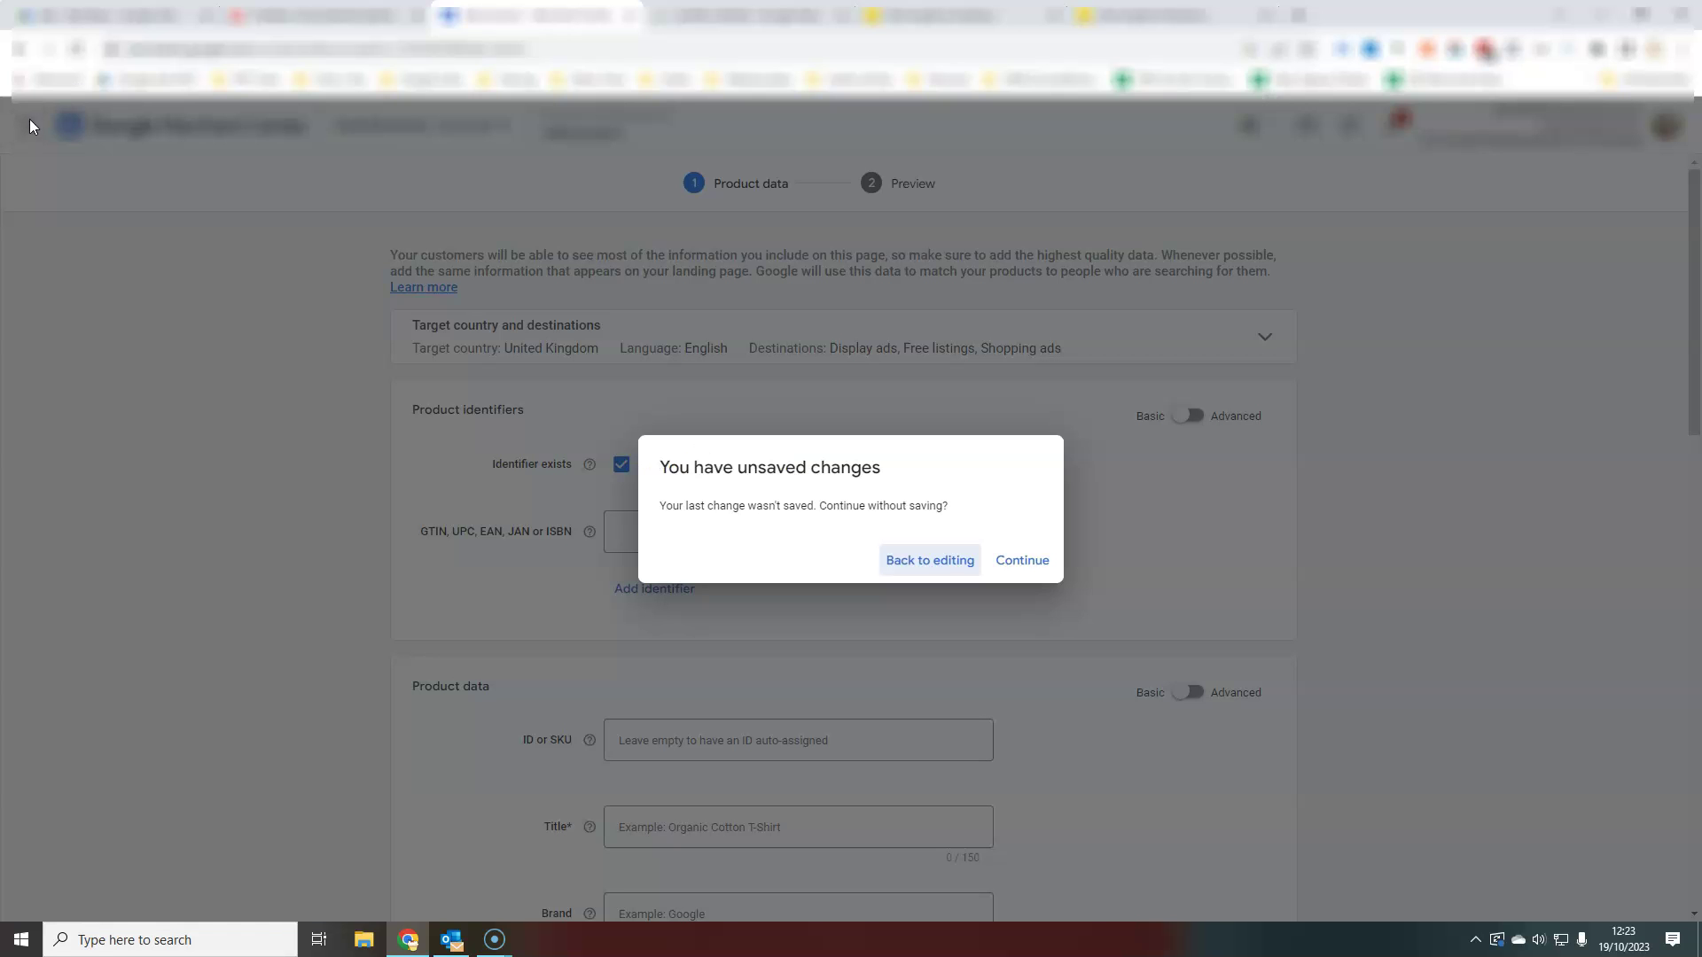
click(1024, 561)
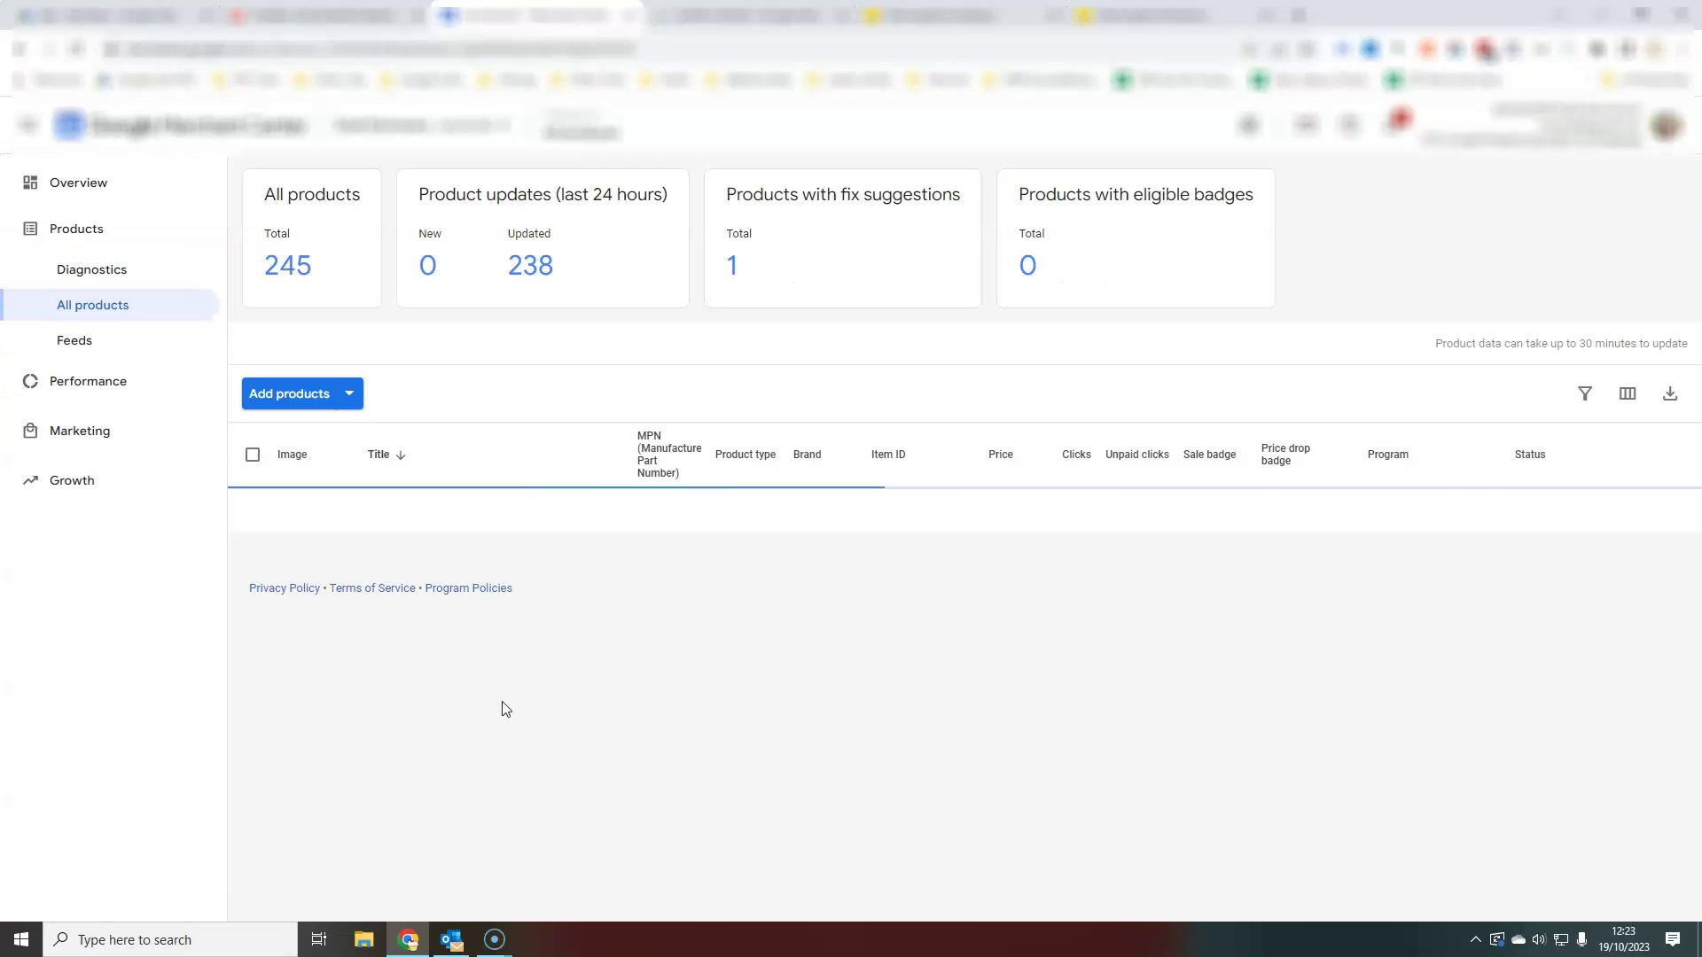